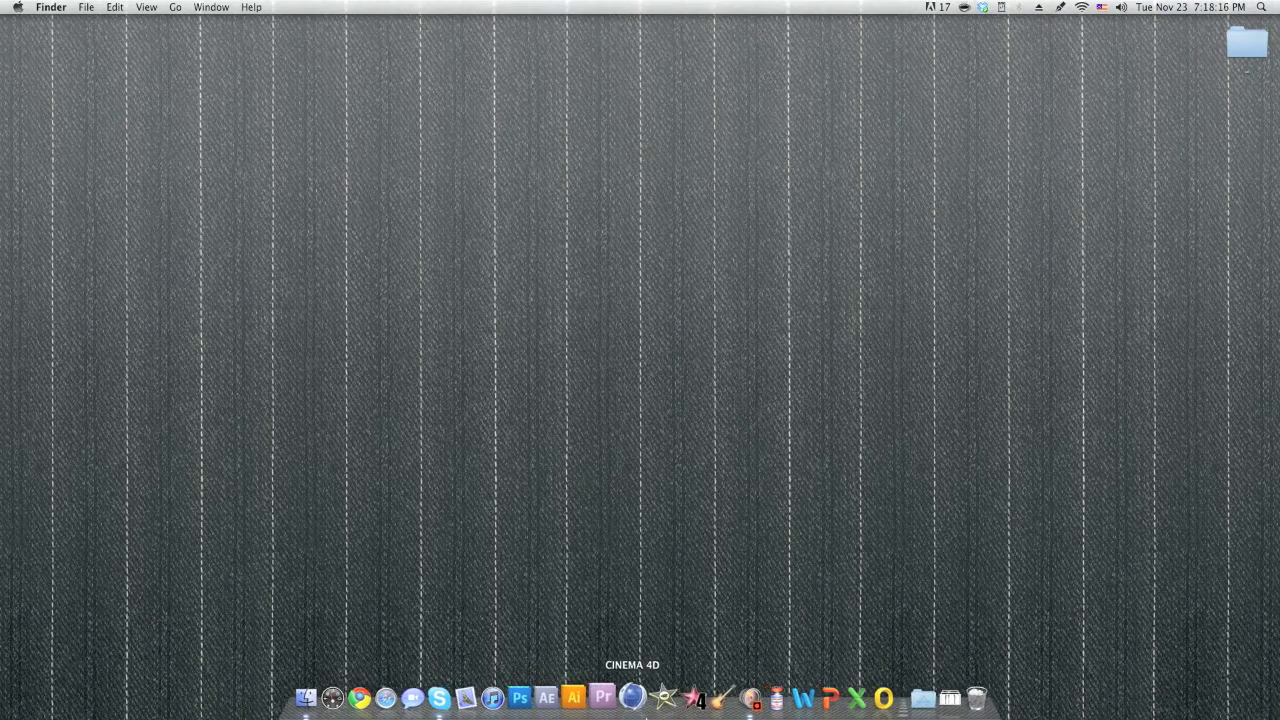
Open Cinema 4D and set the render output size to 1280 × 720 pixels
click(634, 697)
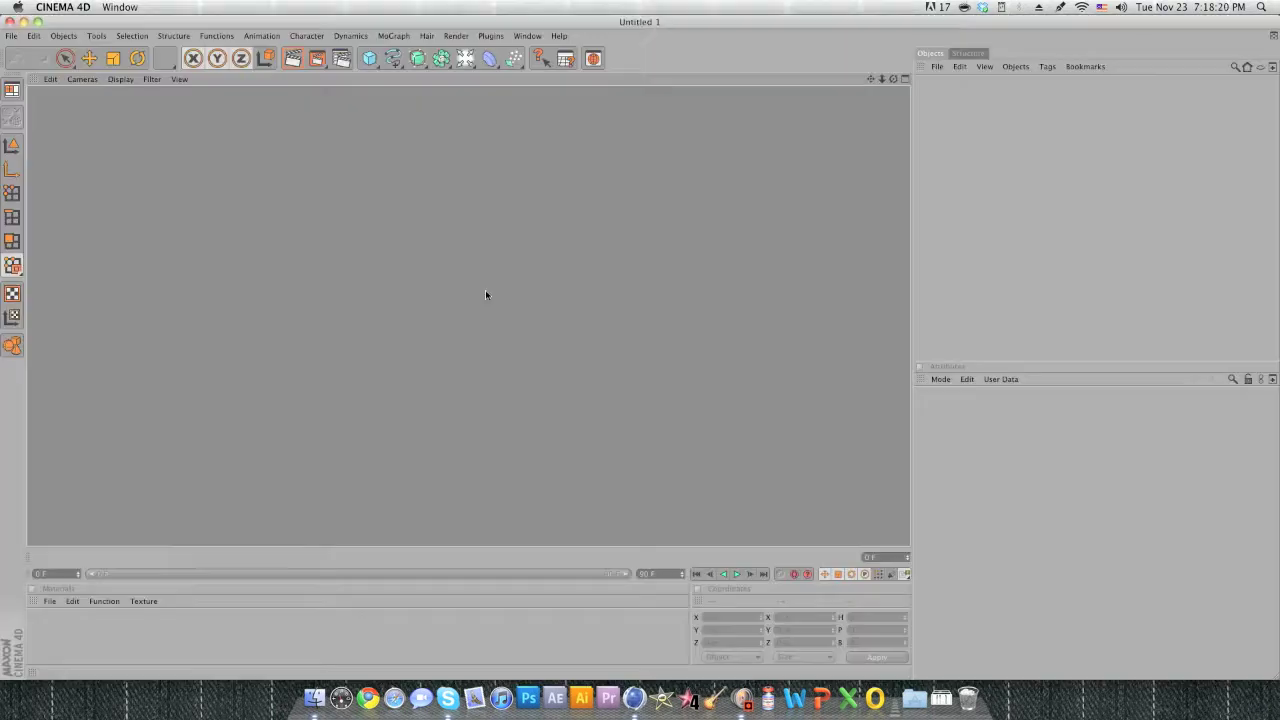
click(340, 58)
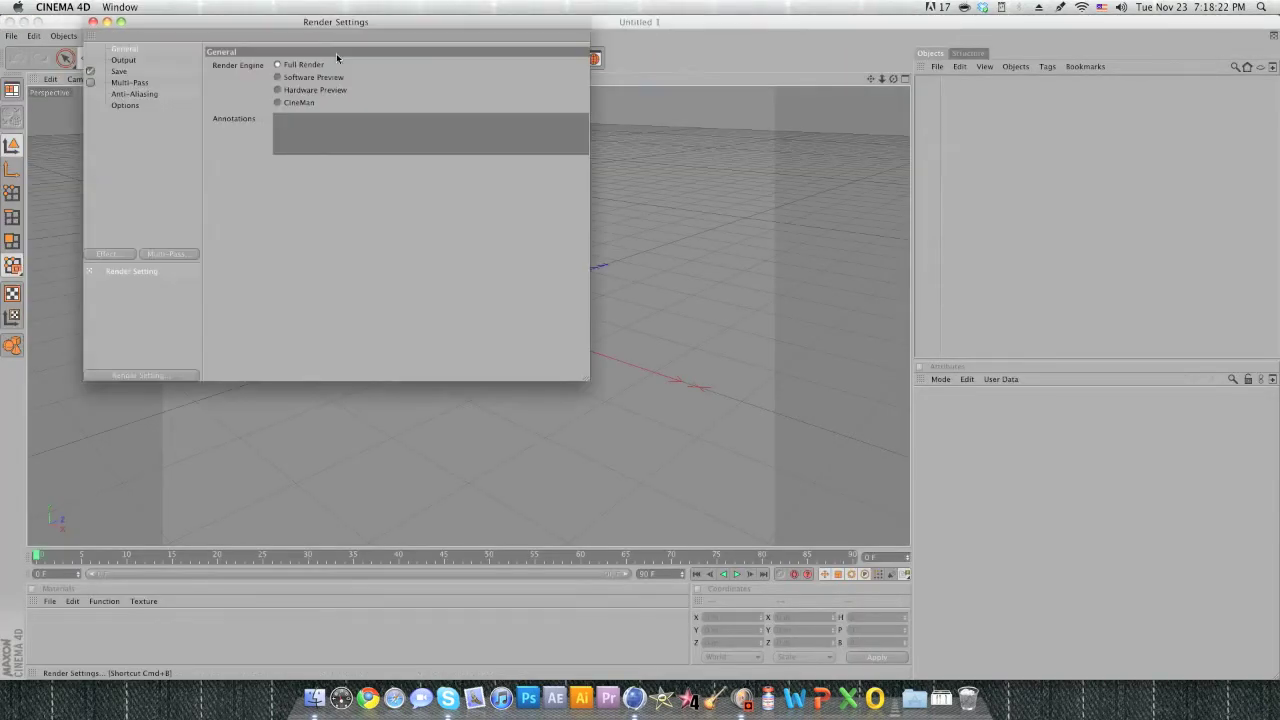
click(120, 60)
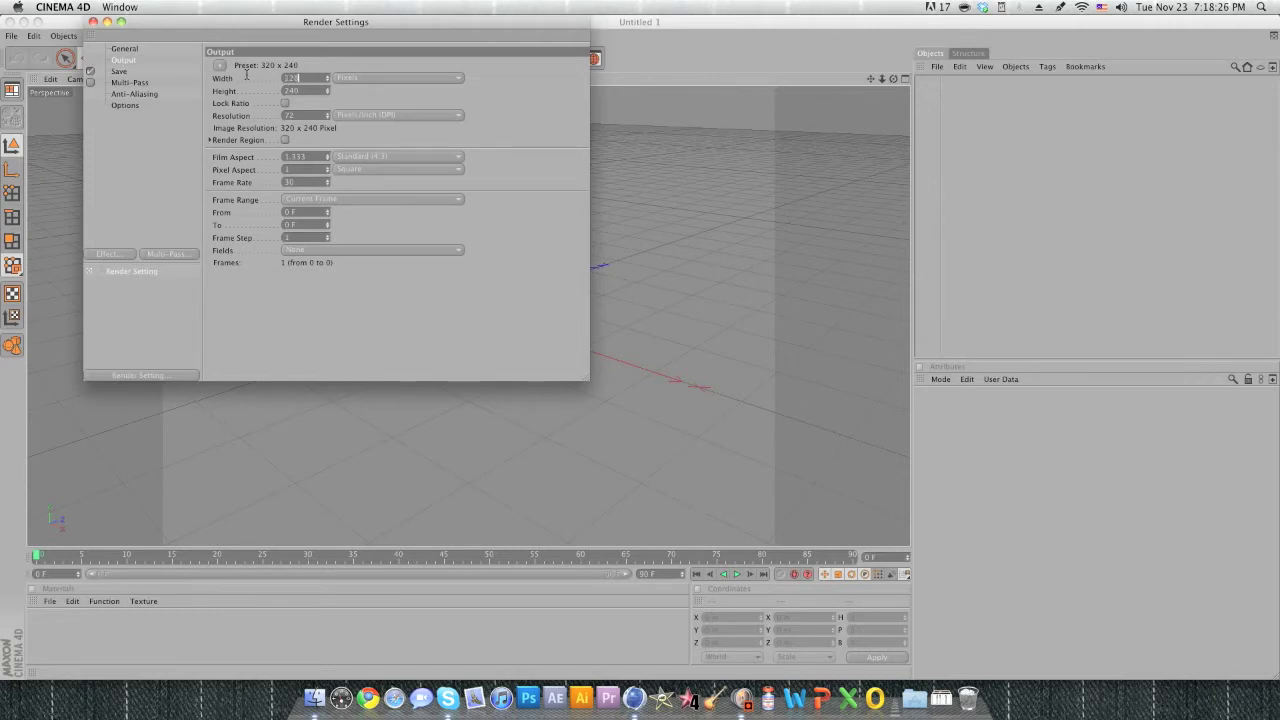
text(1280)
key(Return)
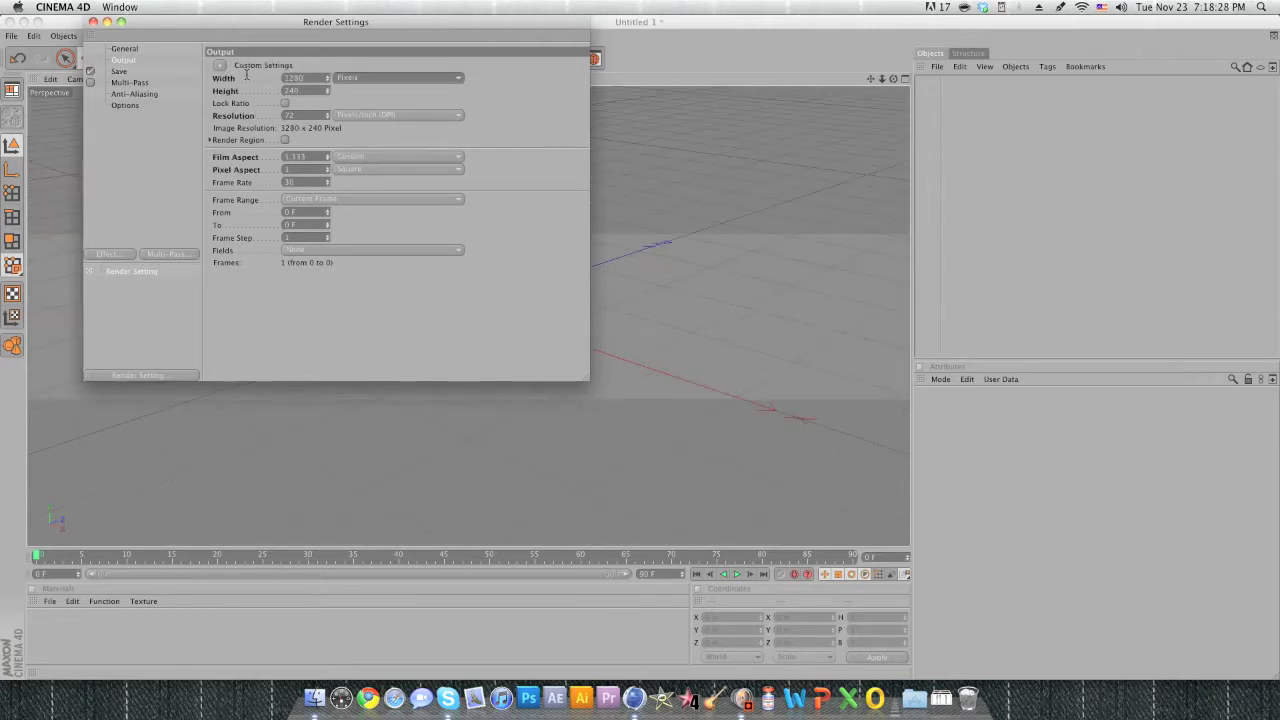
drag(303, 91, 266, 93)
key(BackSpace)
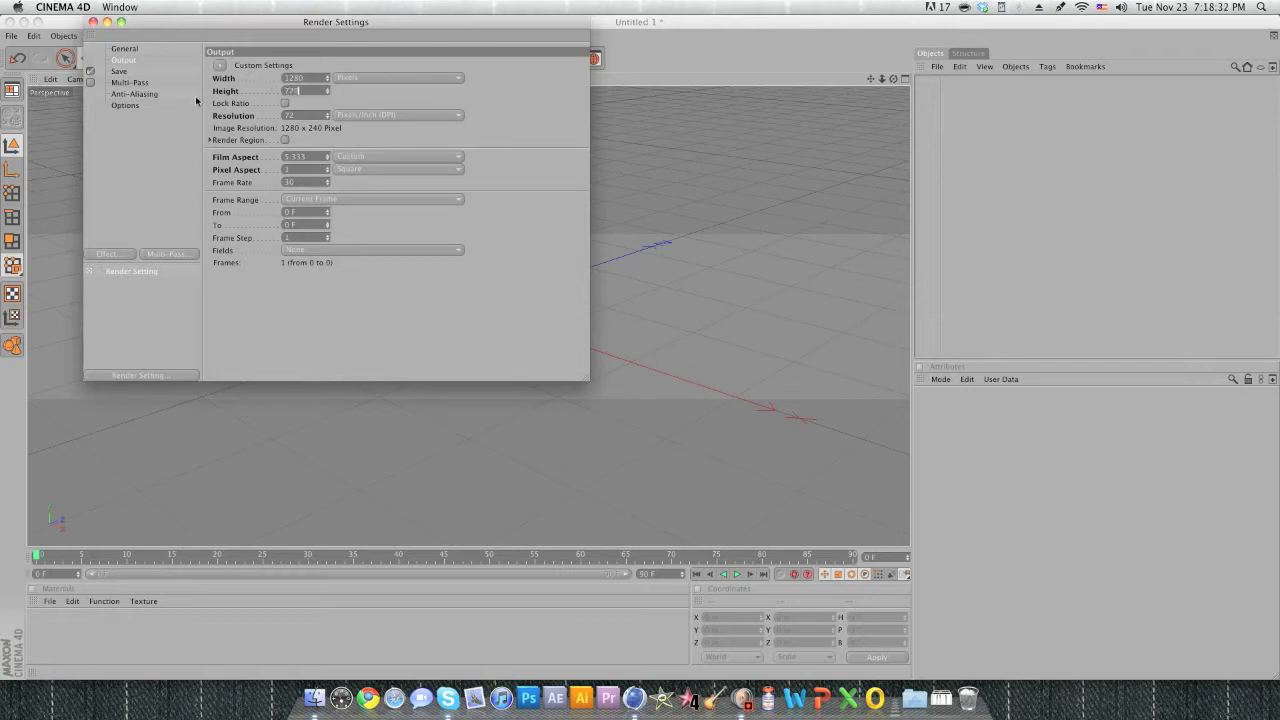
Set the render to save as TIFF (PSD Layers) with an alpha channel, to a file named TEST on the Desktop
click(121, 73)
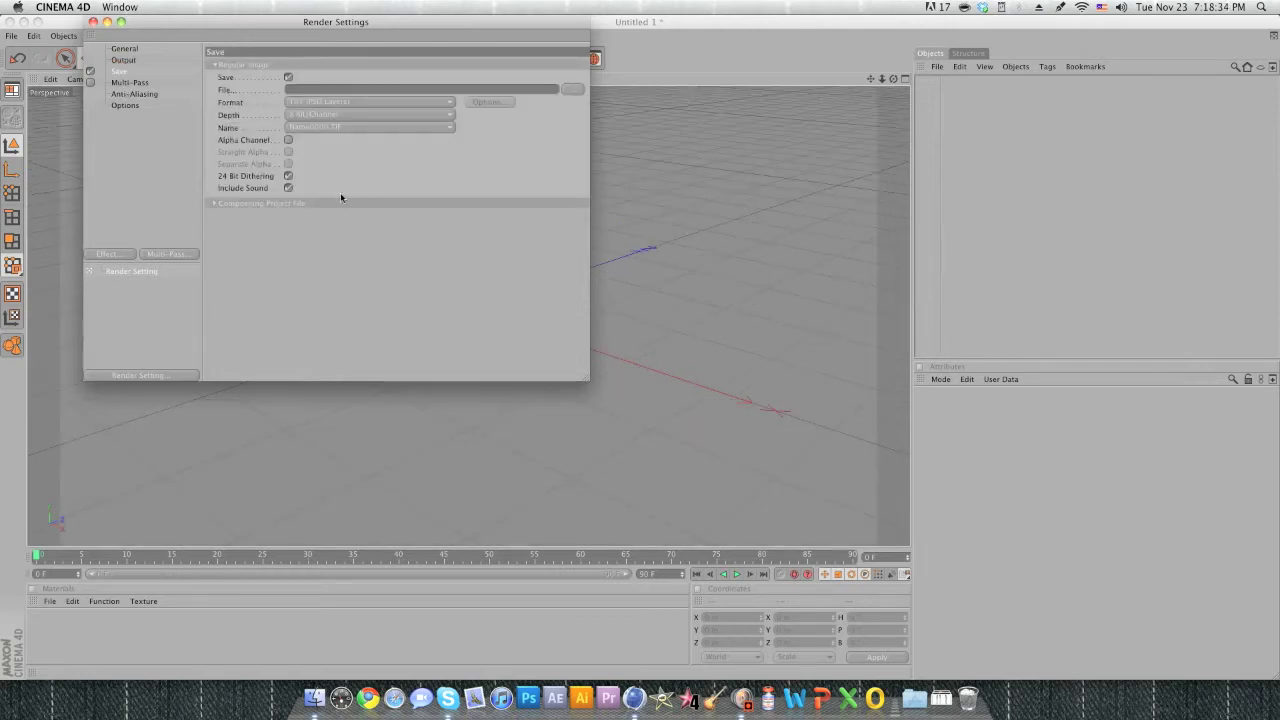
click(290, 140)
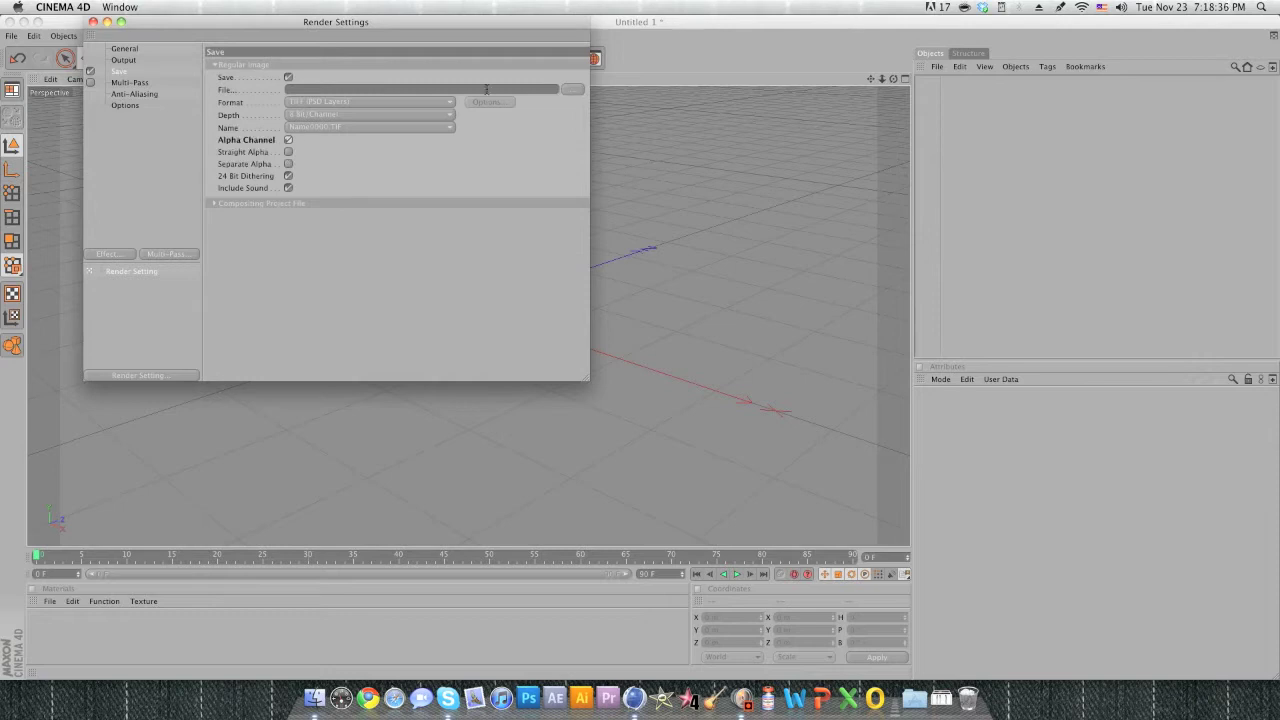
click(370, 102)
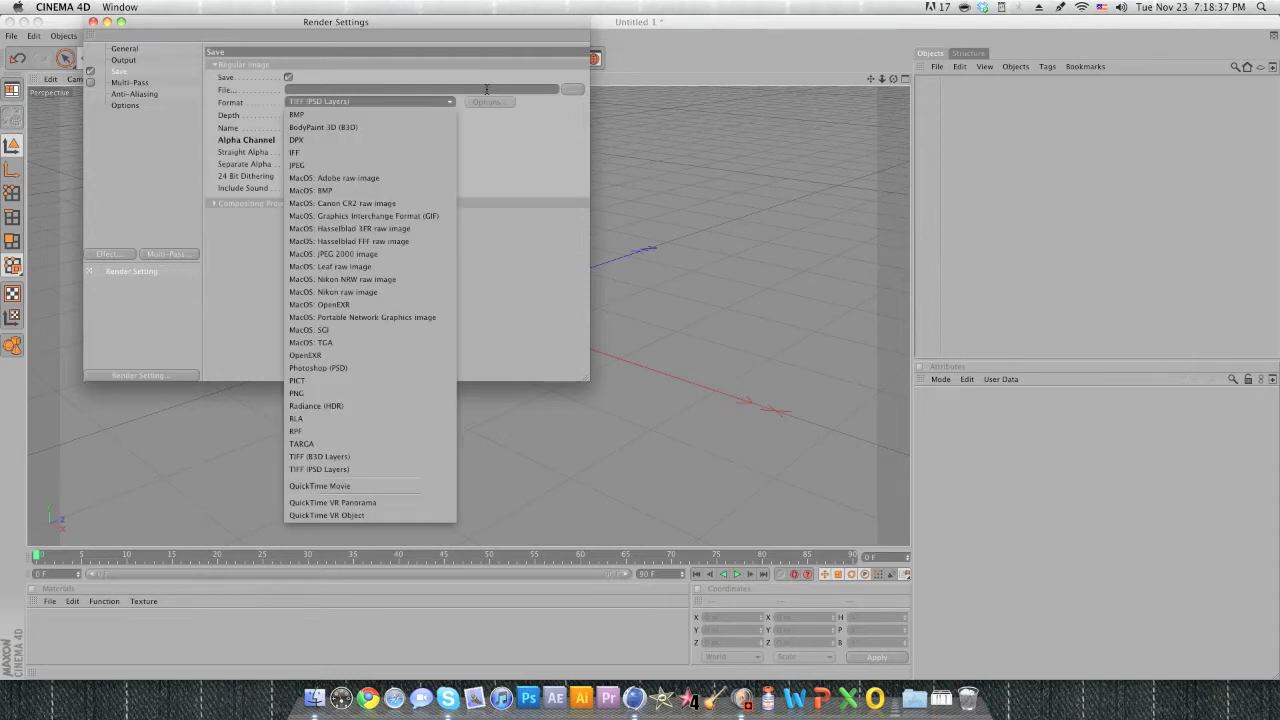
click(415, 470)
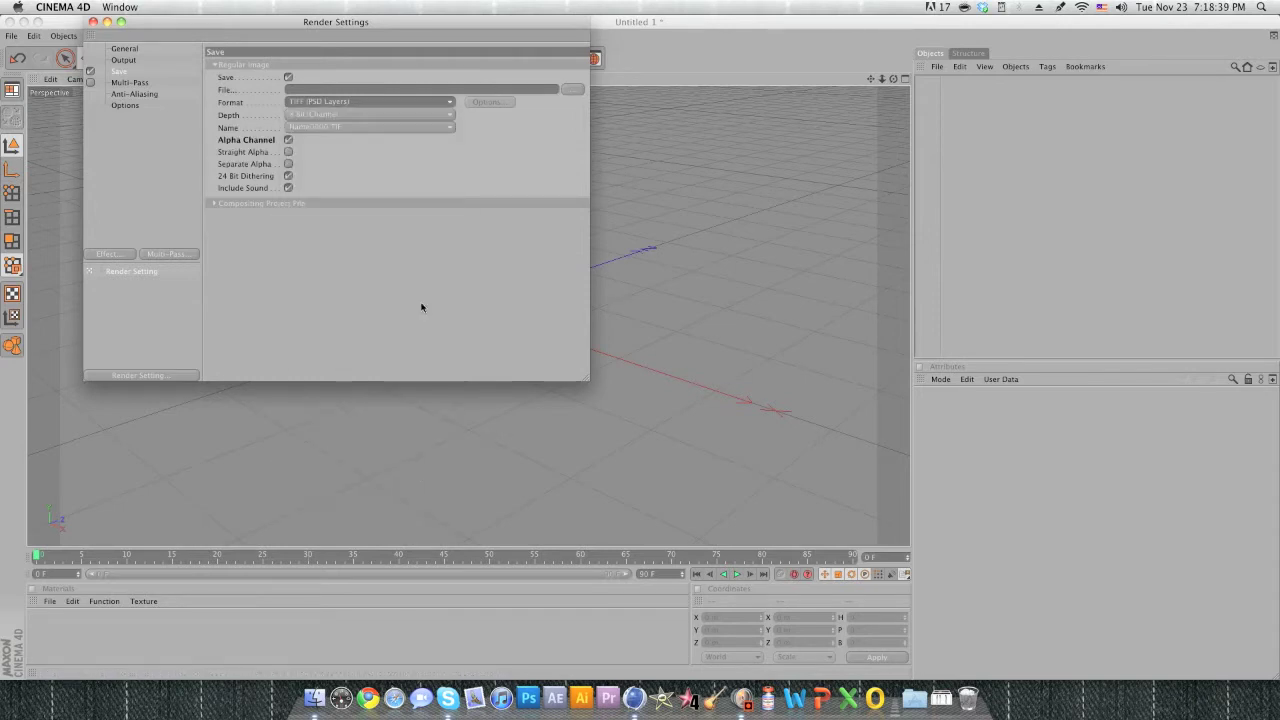
click(575, 80)
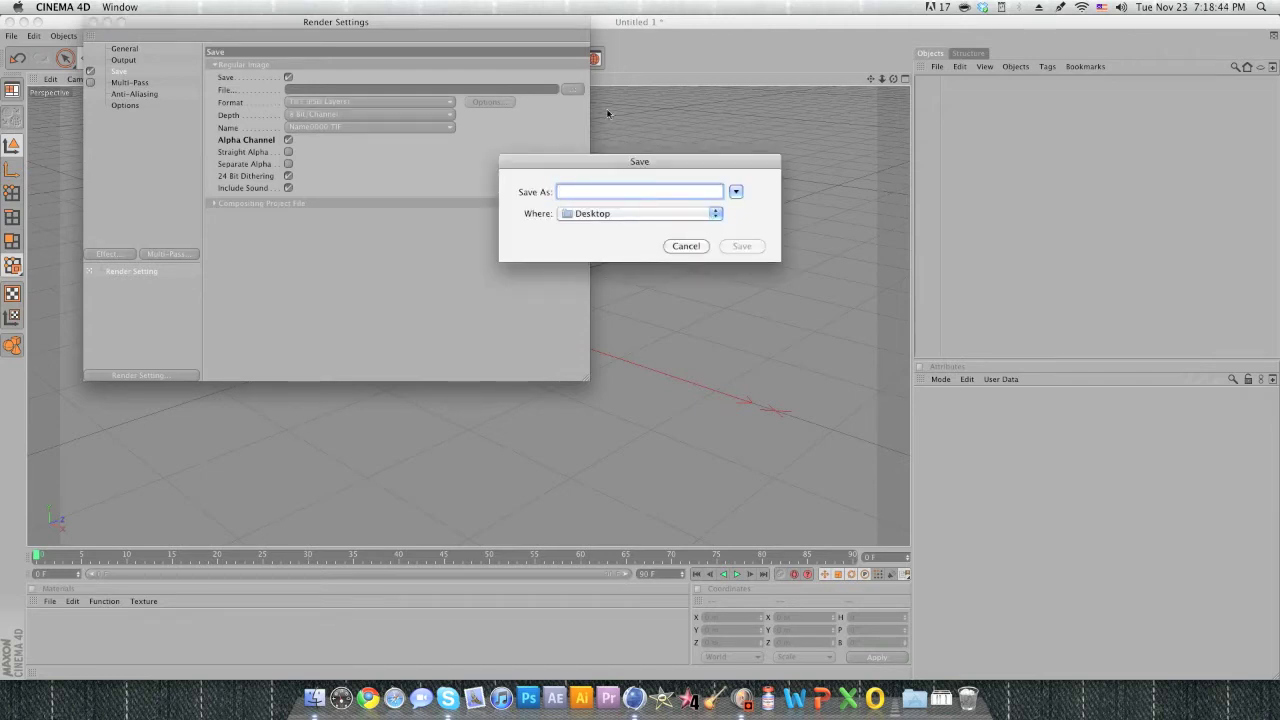
text(TEST)
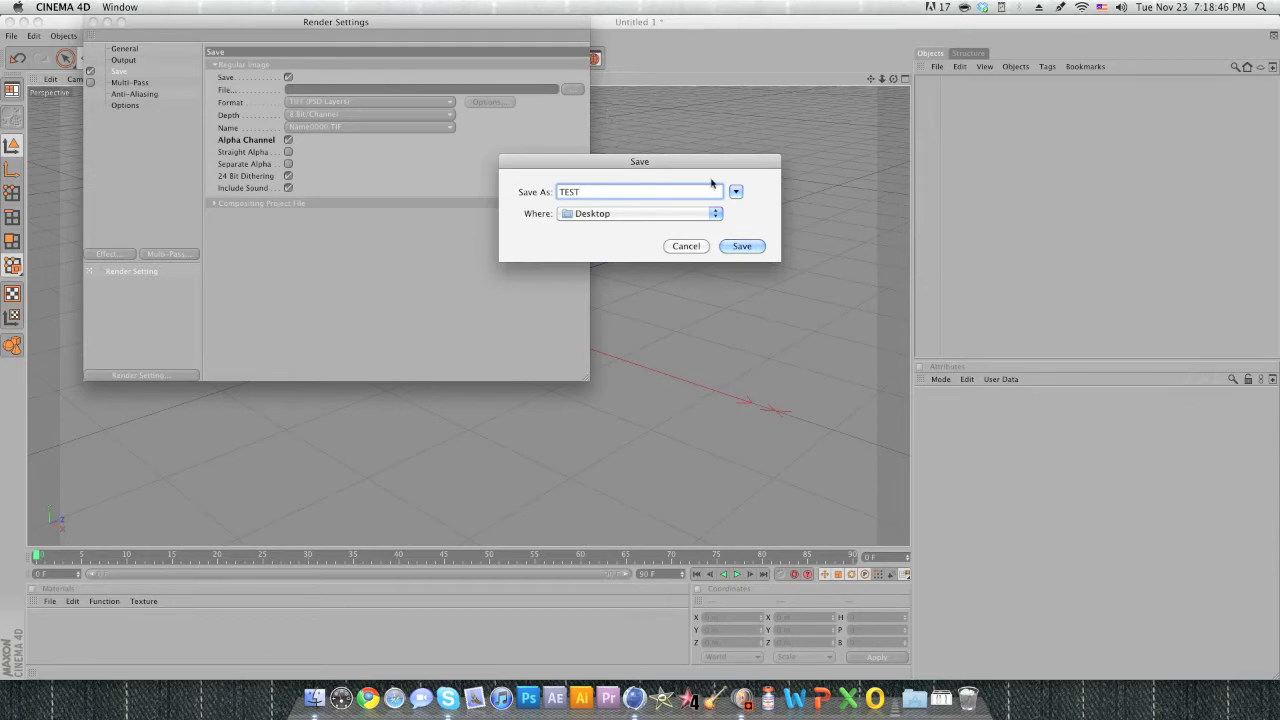
click(744, 247)
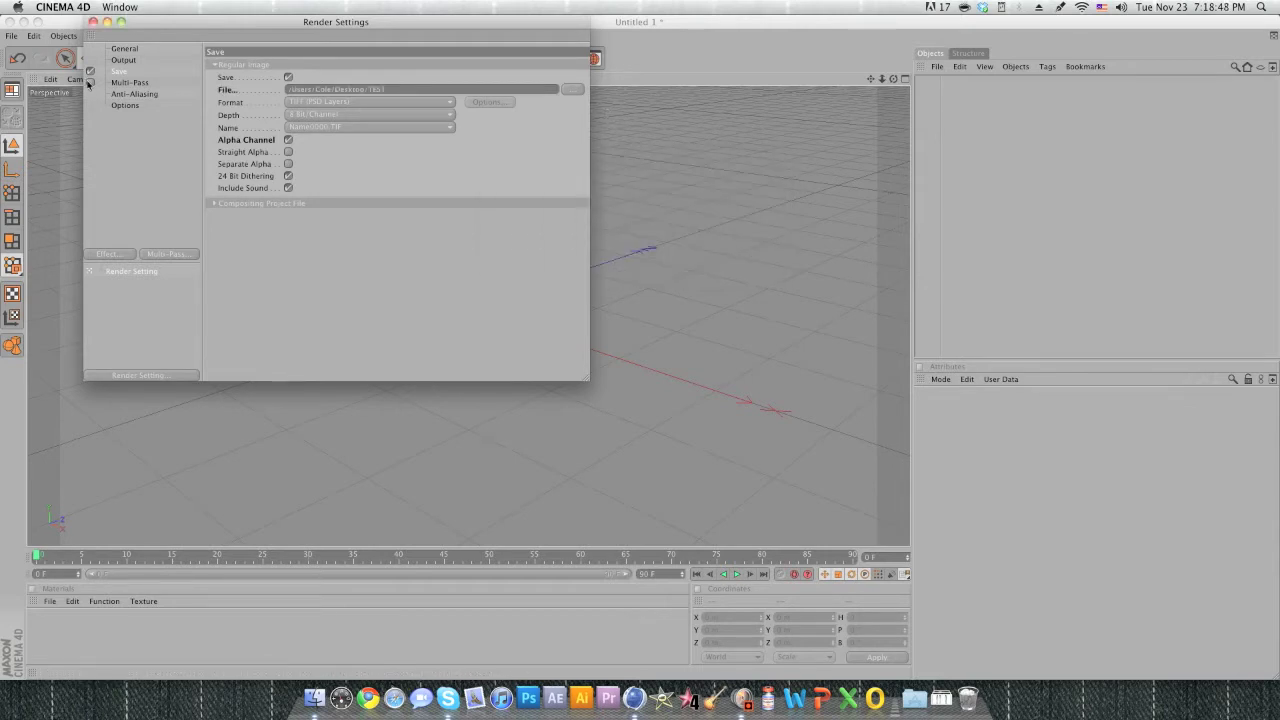
Lower the ray and shadow depths in the render options, set the reflection depth to 2, and close the render settings
click(125, 105)
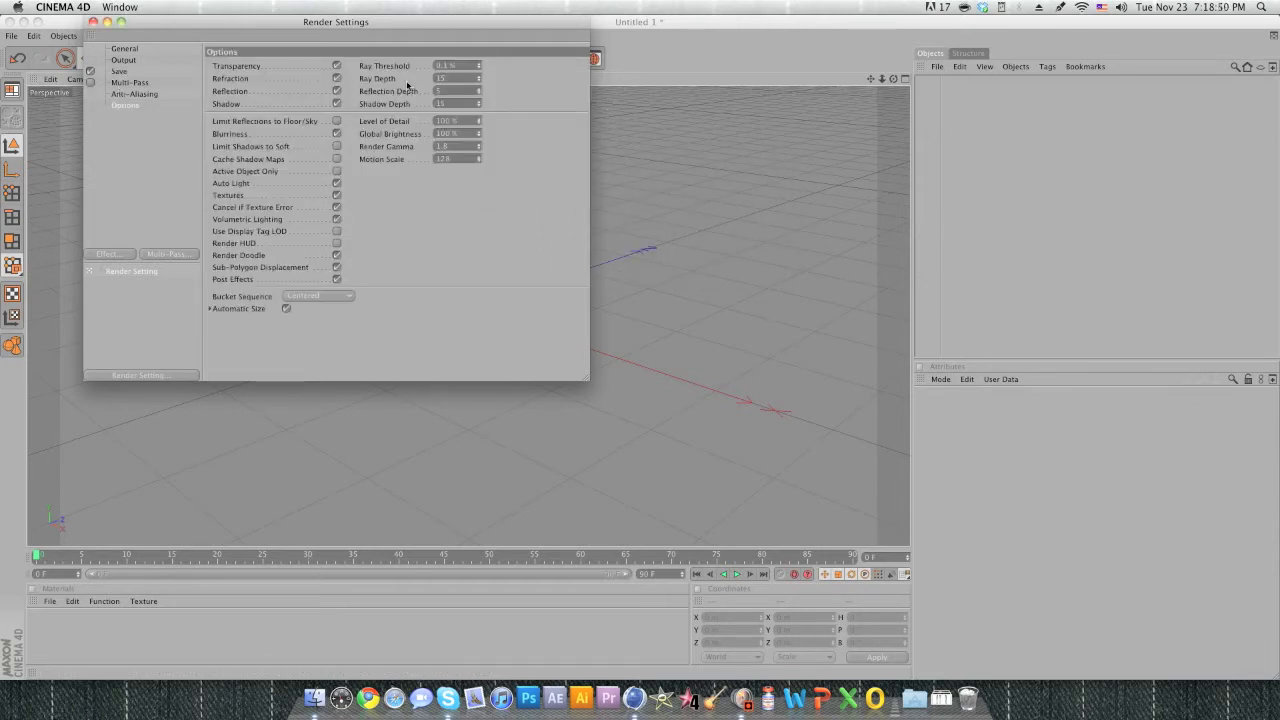
drag(447, 78, 407, 78)
text(1)
key(Tab)
text(2)
key(Tab)
click(93, 22)
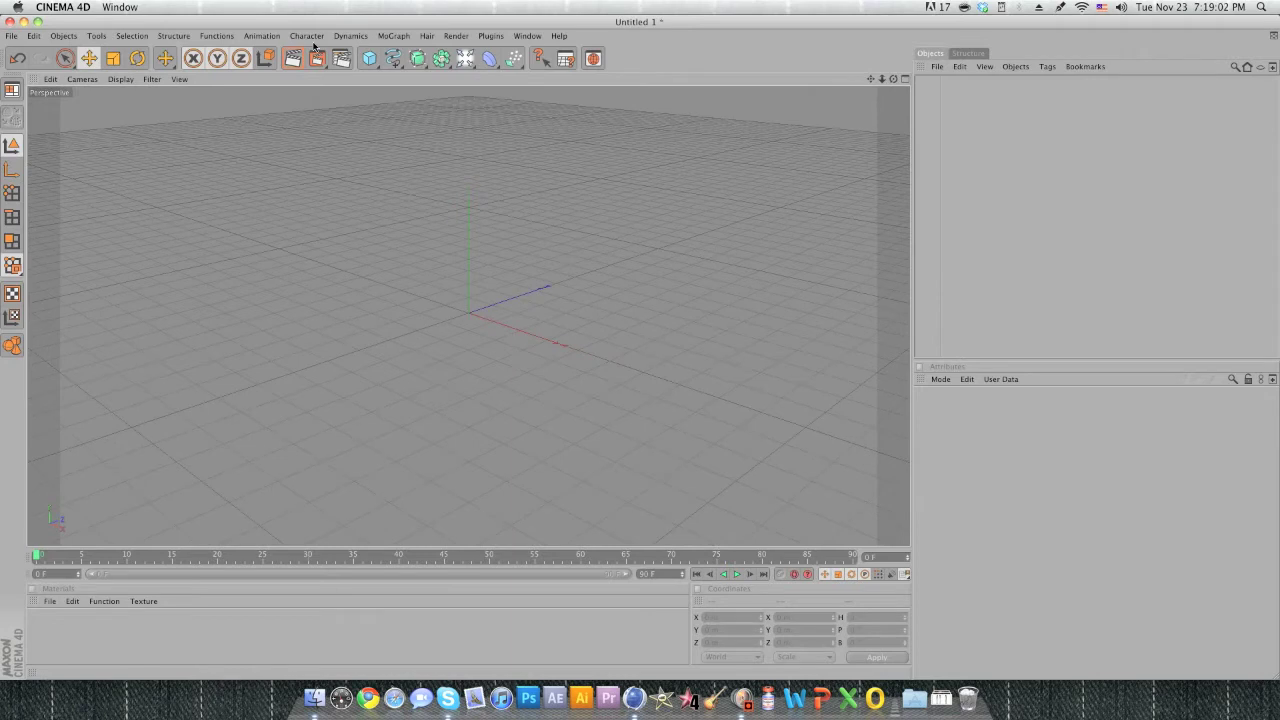
Add a MoGraph text object to the scene and set its text to TEST
click(393, 36)
click(394, 168)
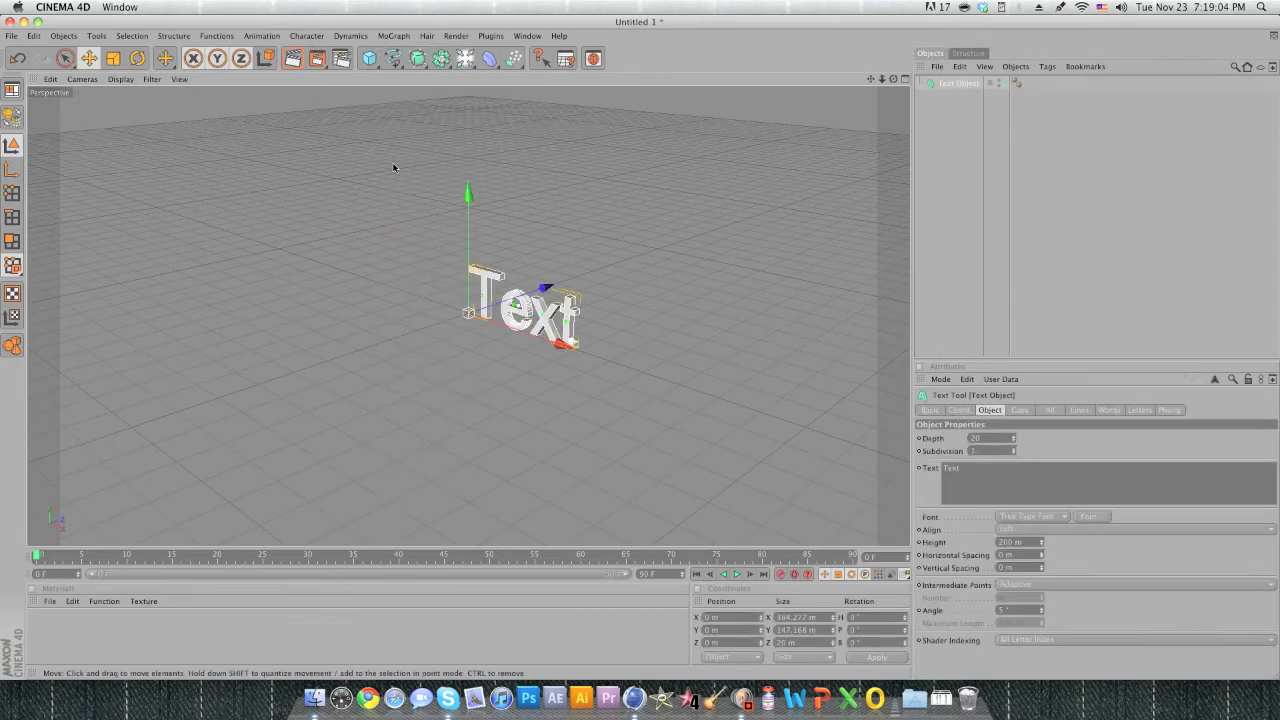
double_click(950, 468)
key(BackSpace)
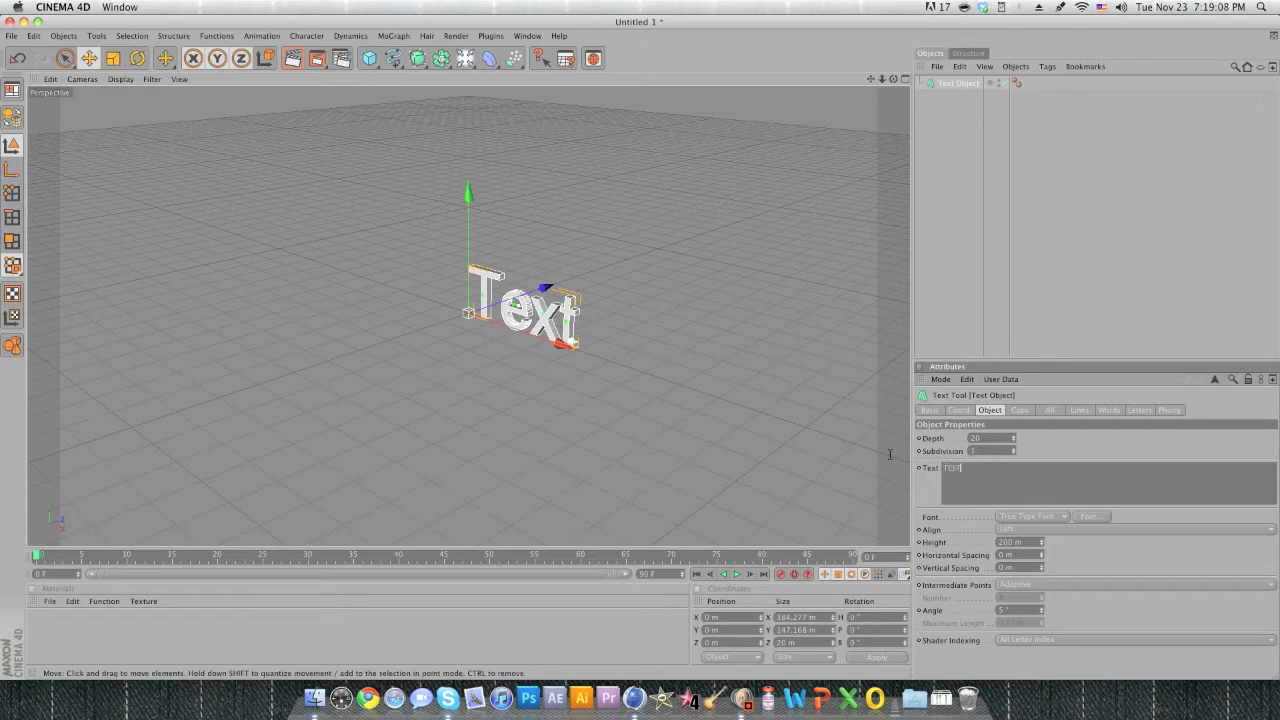
Set the text object's depth to 50 and increase its height to about 343 m
click(1020, 441)
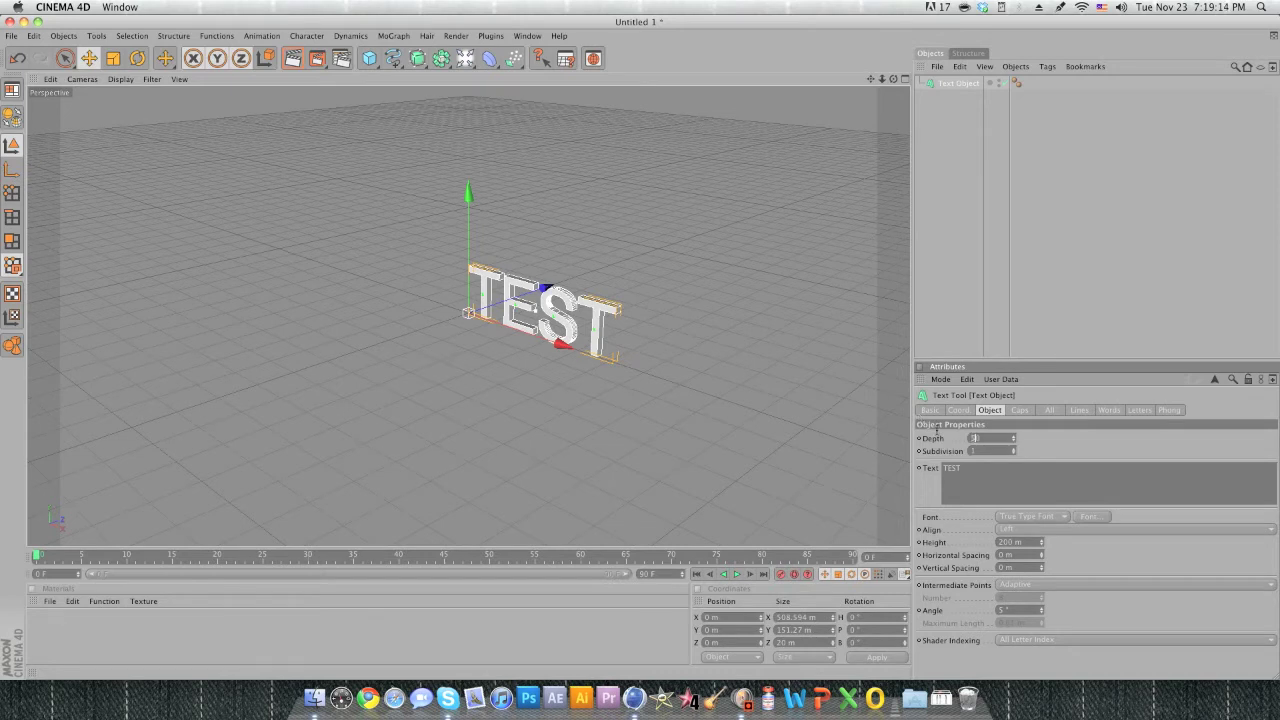
text(50)
key(Return)
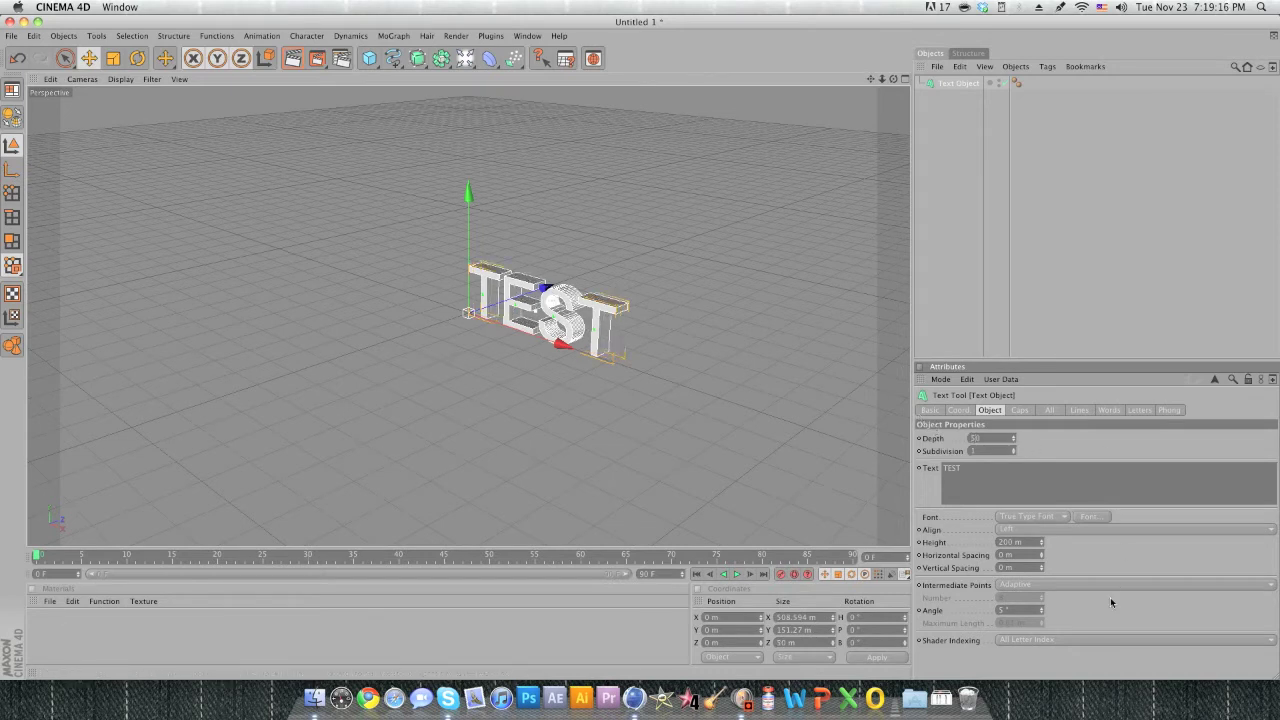
drag(1040, 542, 1040, 542)
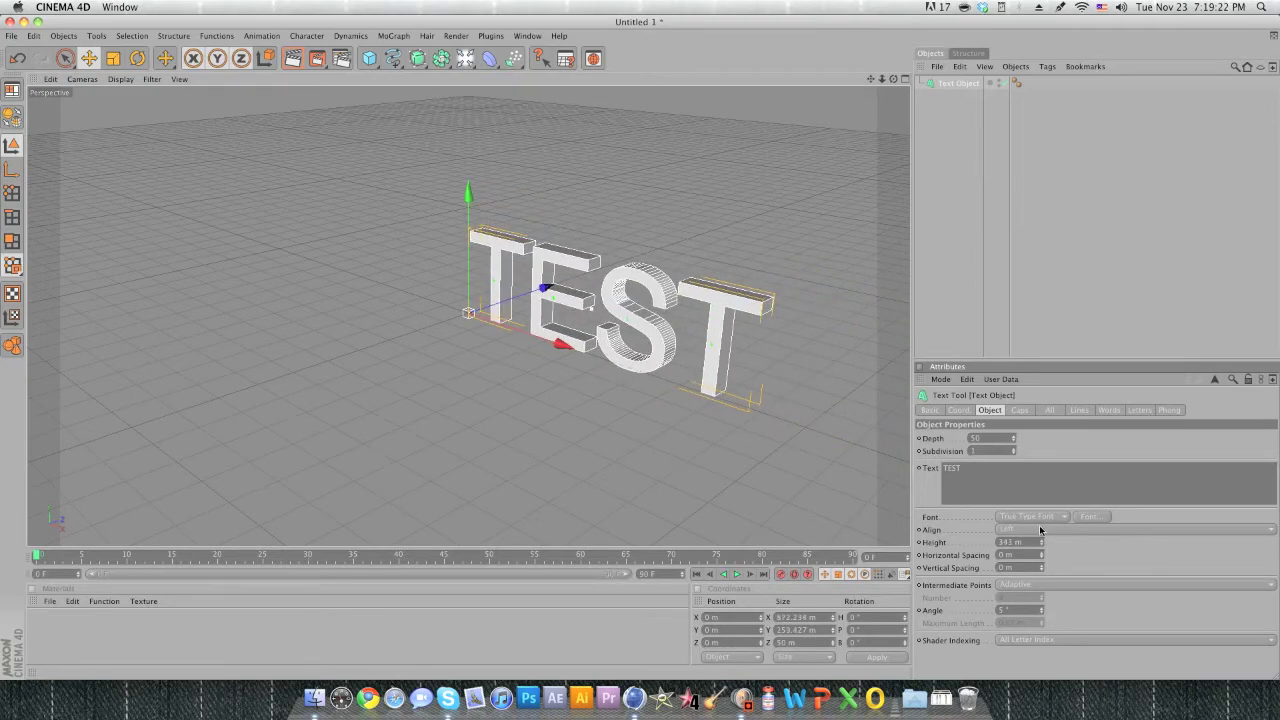
Create a material with a bright blue color (hue 225°, full saturation and value) and apply it to the TEST text
drag(870, 79, 640, 351)
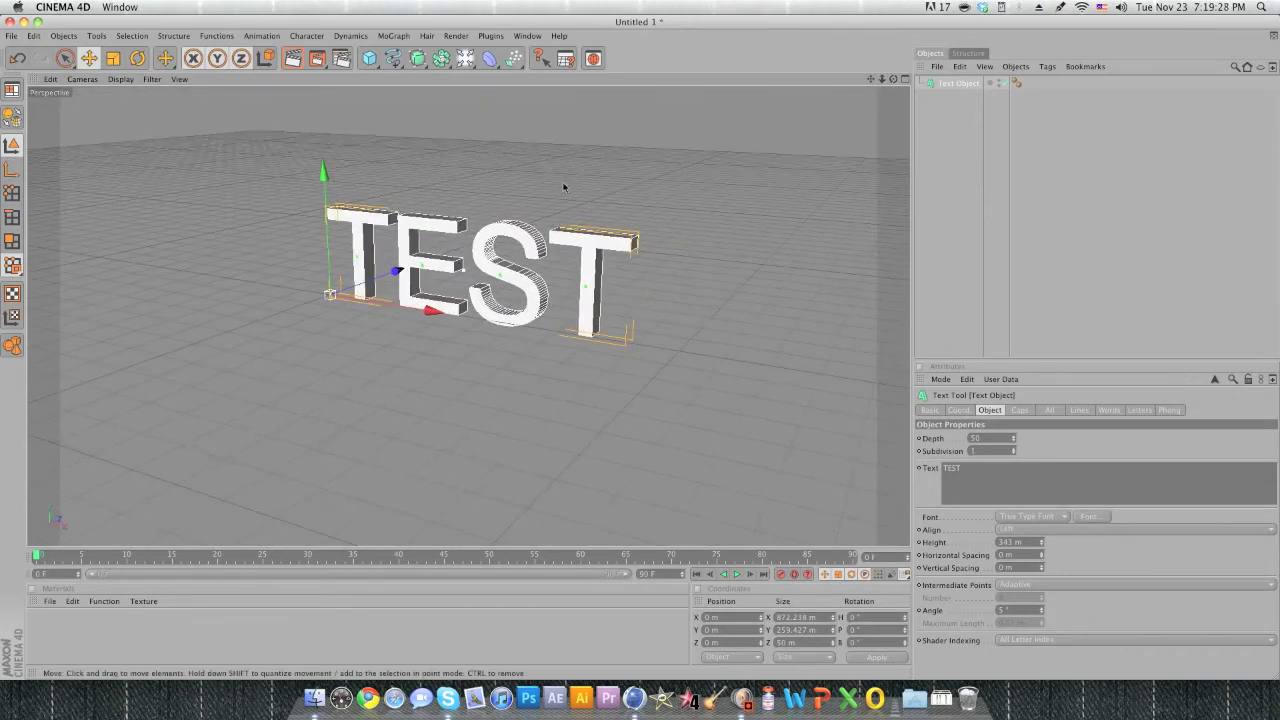
click(404, 668)
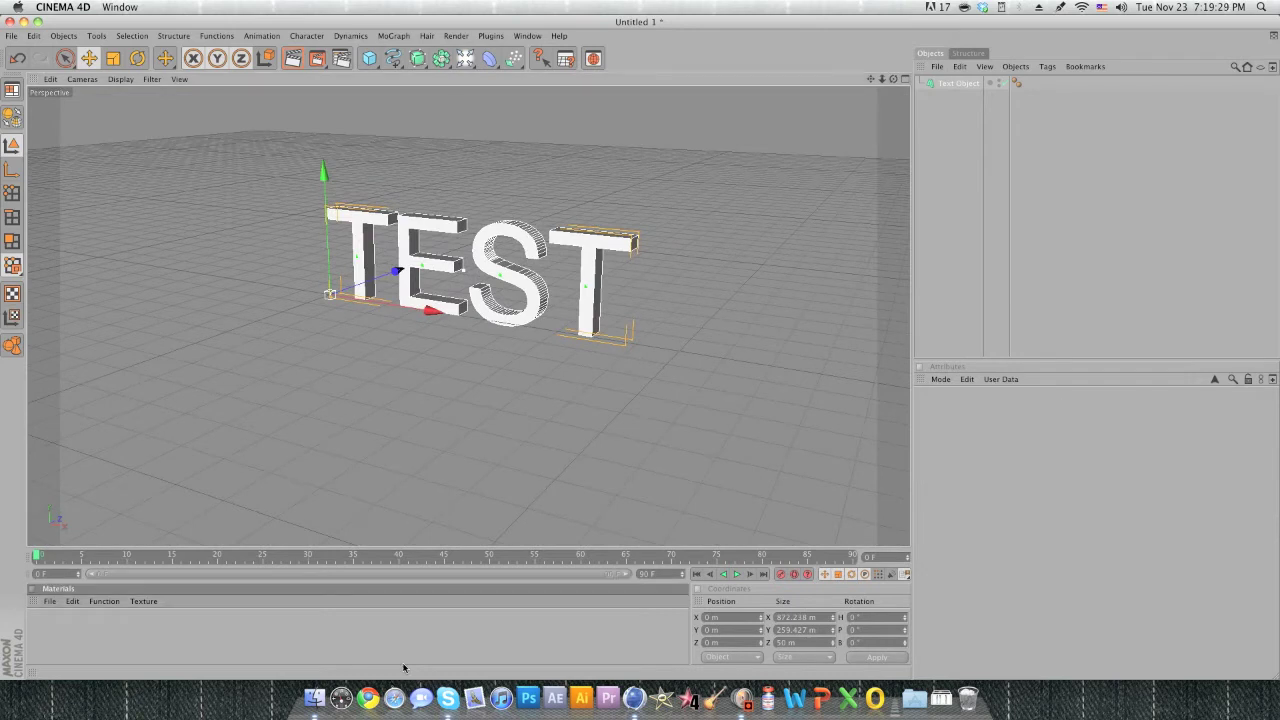
double_click(158, 644)
double_click(43, 629)
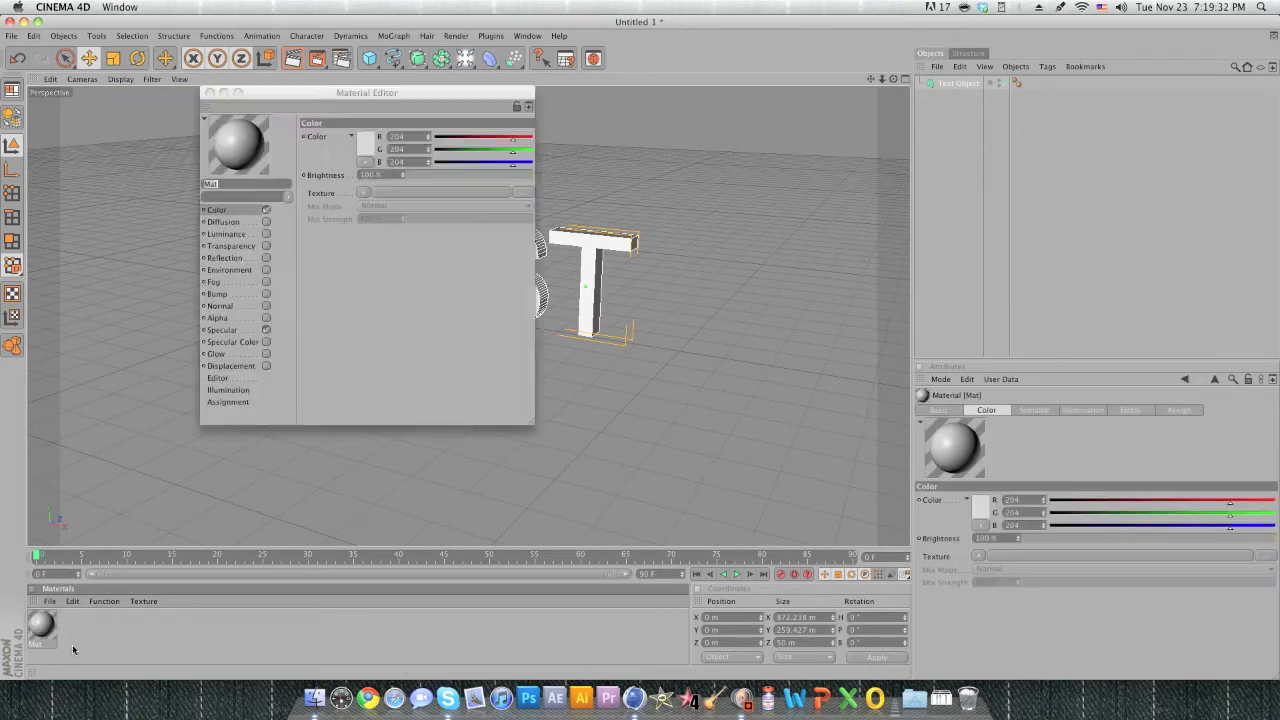
click(366, 146)
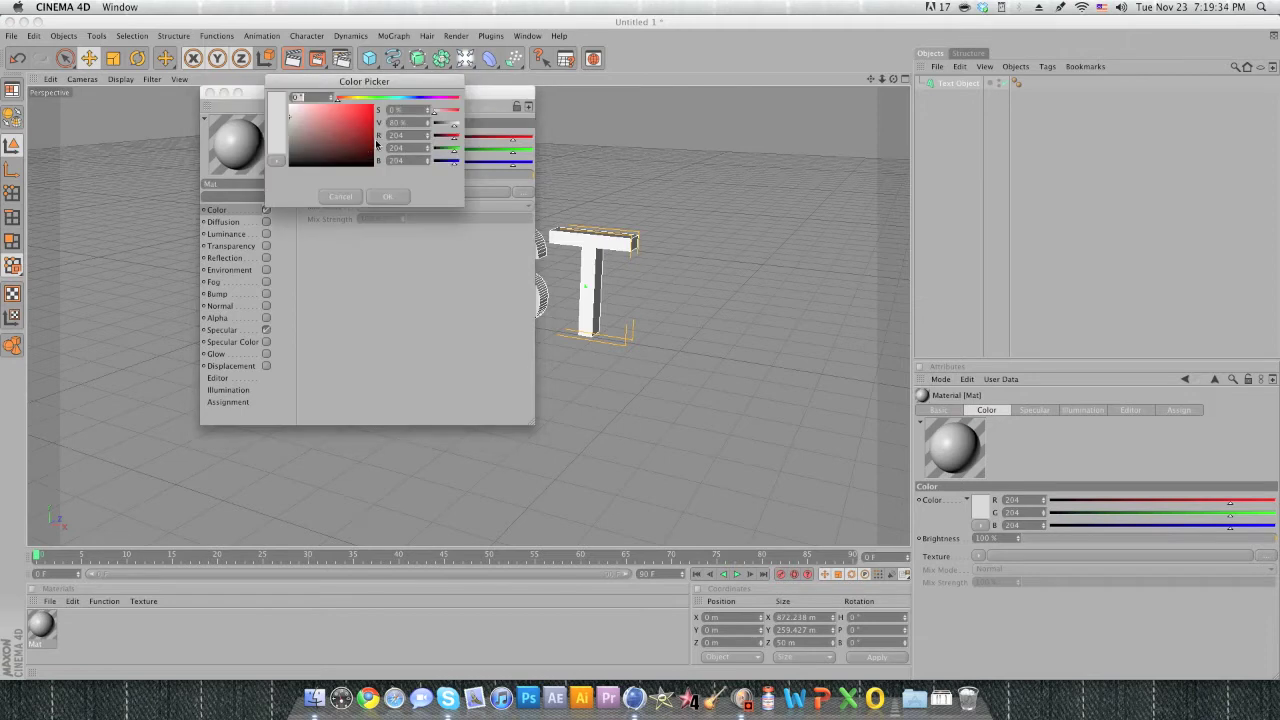
click(414, 99)
drag(358, 115, 440, 106)
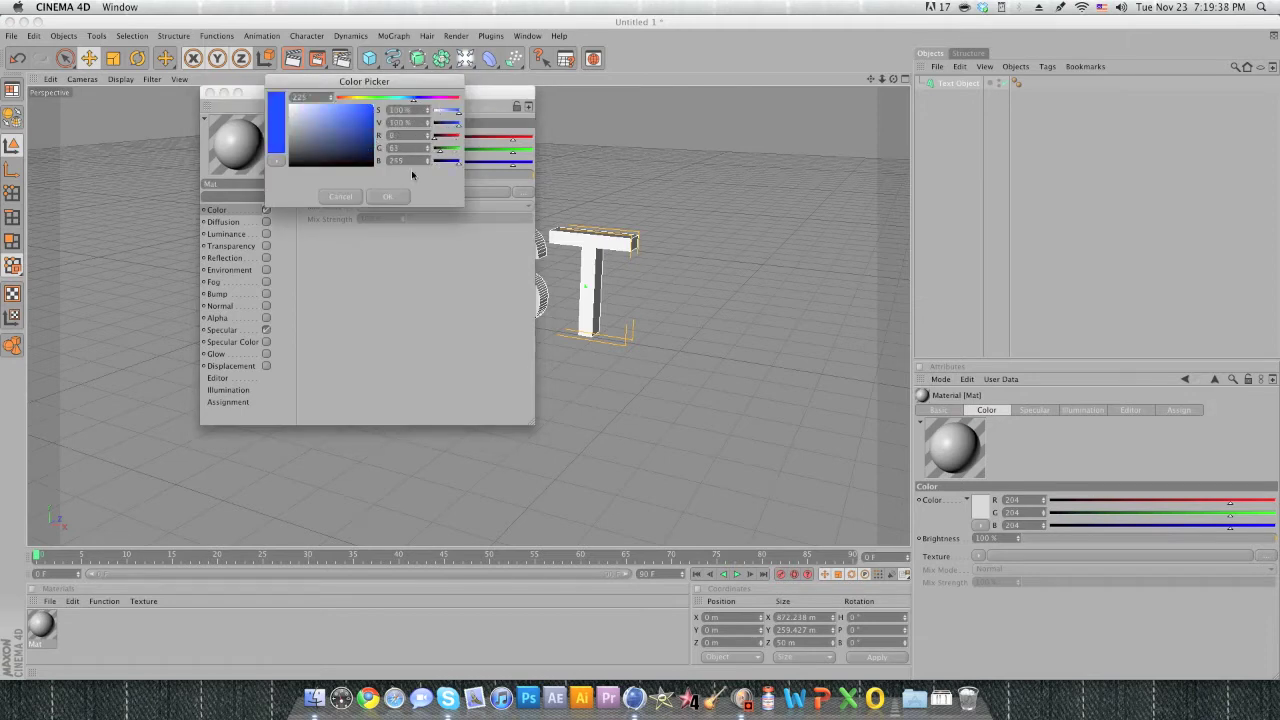
click(387, 196)
click(209, 92)
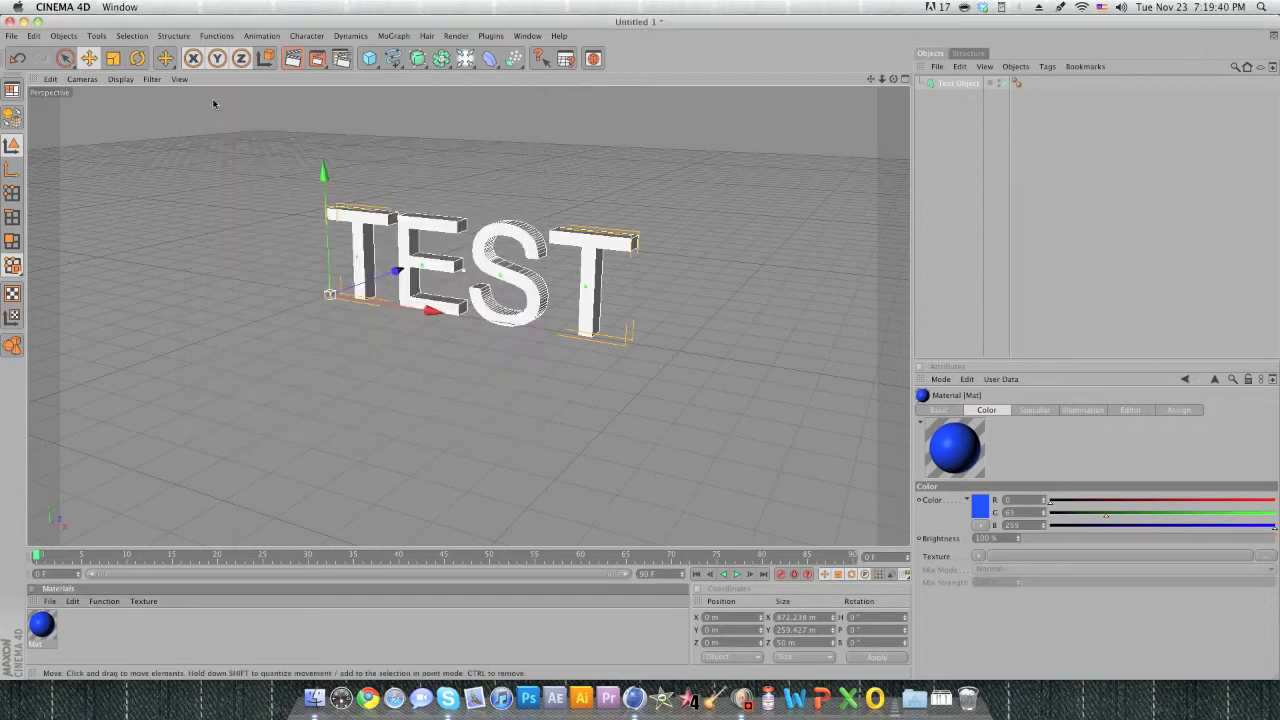
drag(41, 625, 432, 230)
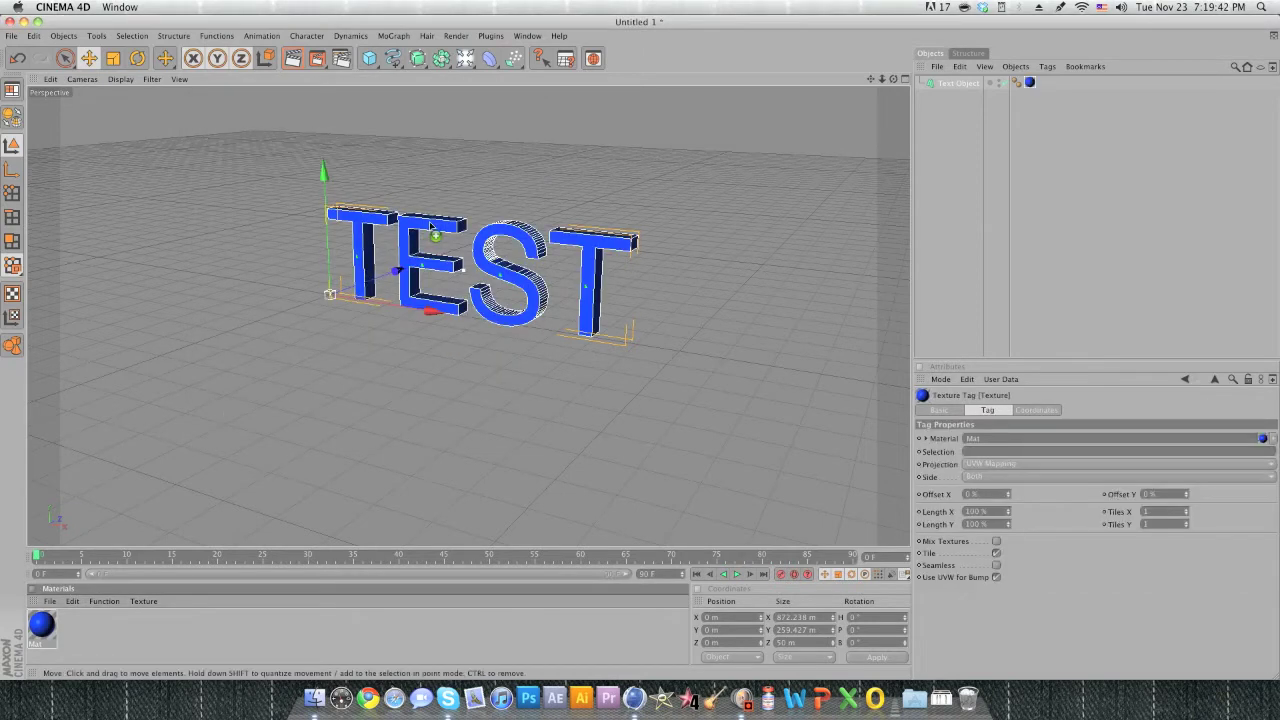
Preview the blue text with a render of the active view, and render the final image to the Picture Viewer
click(290, 59)
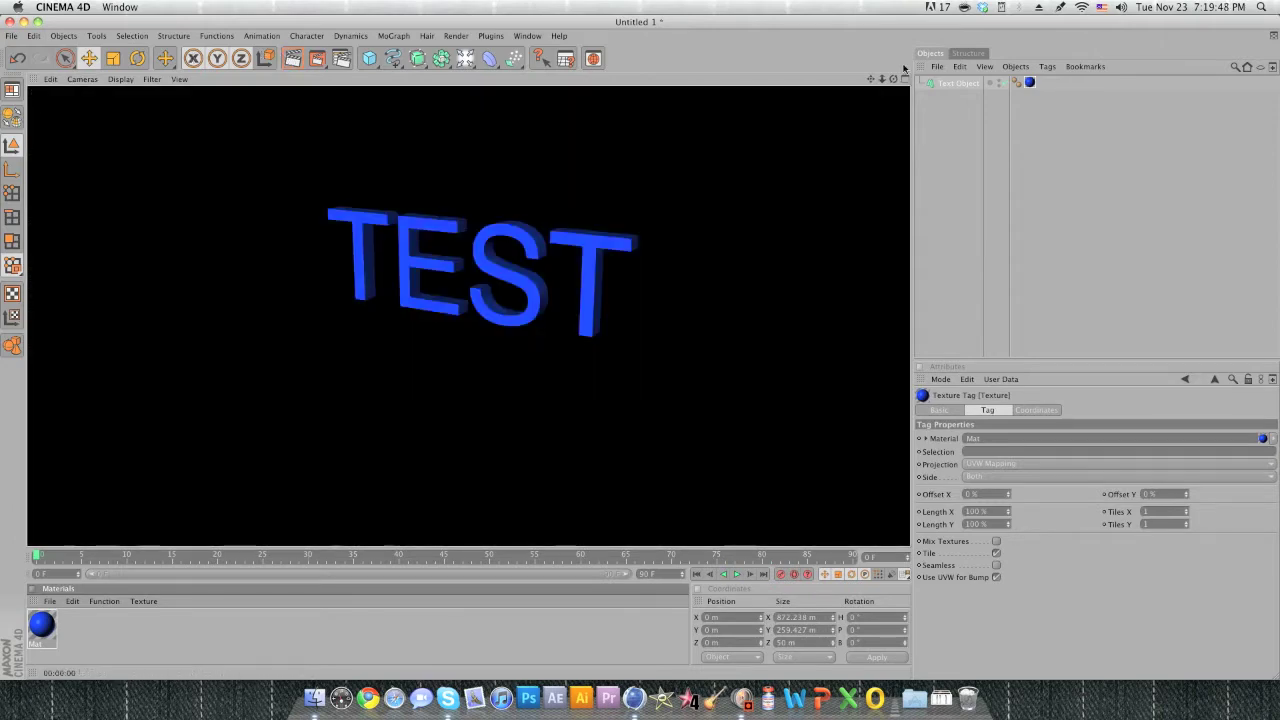
drag(891, 76, 643, 347)
drag(885, 80, 873, 78)
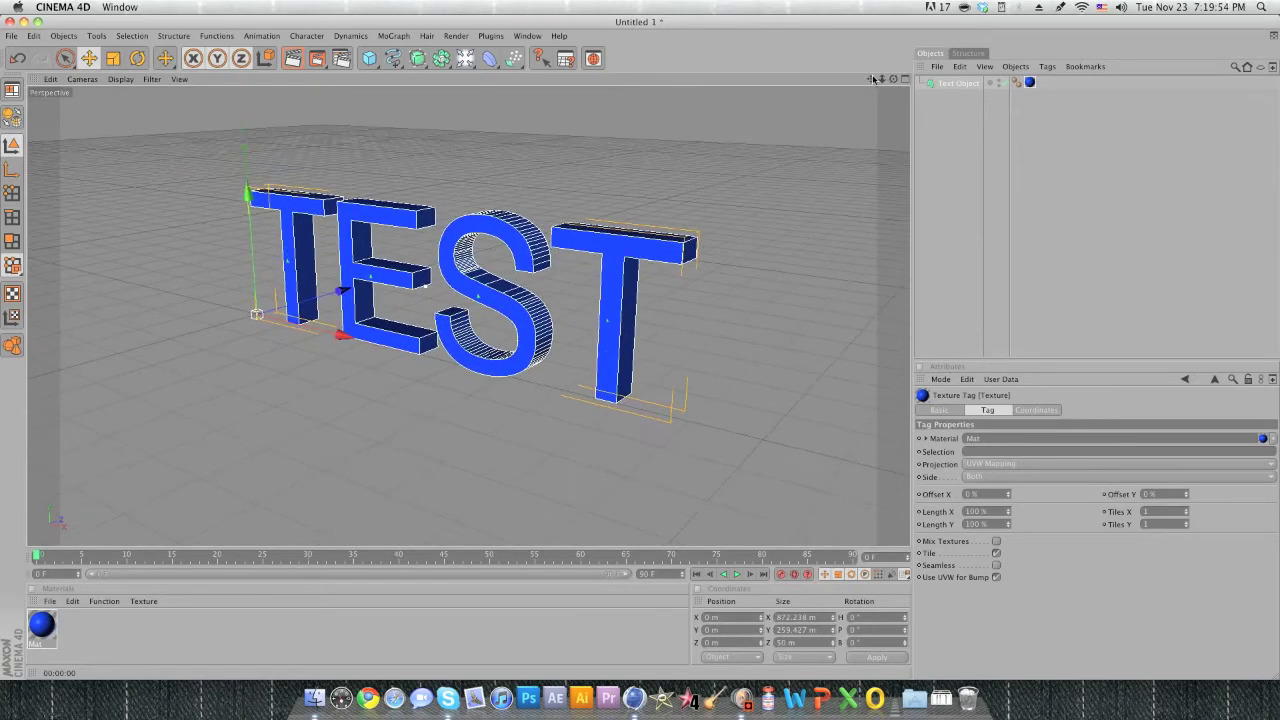
click(325, 67)
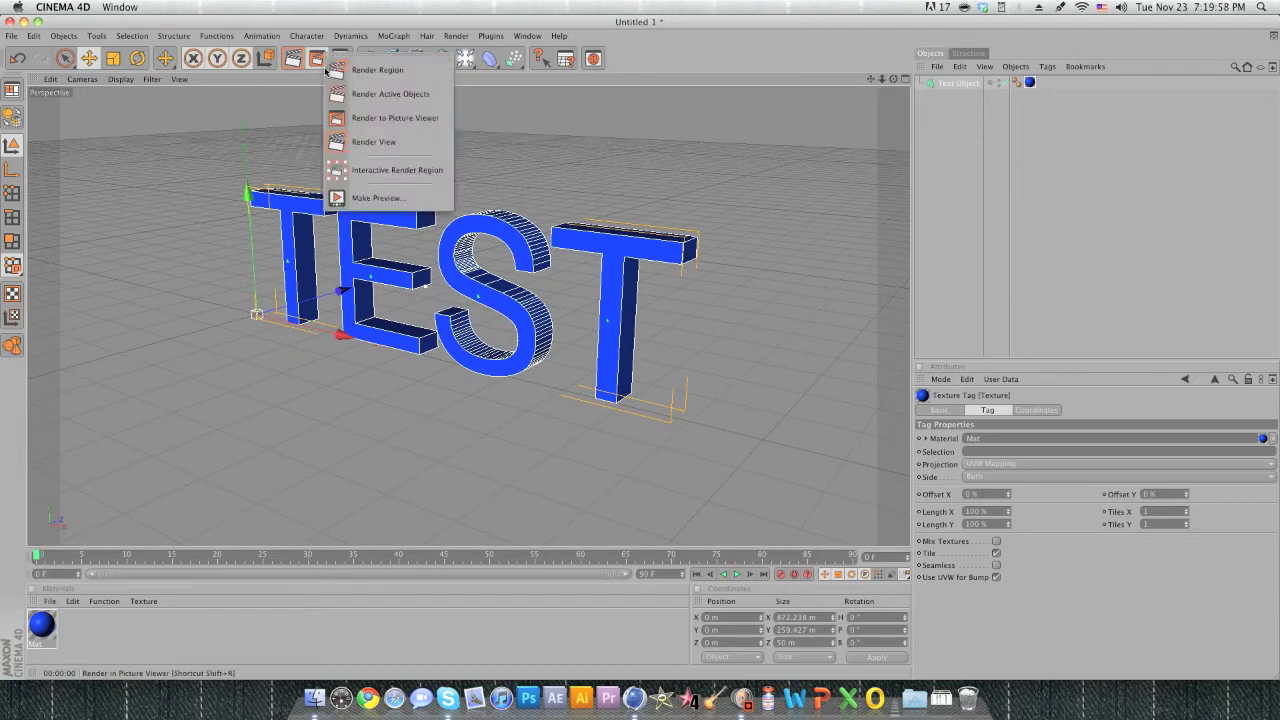
click(326, 69)
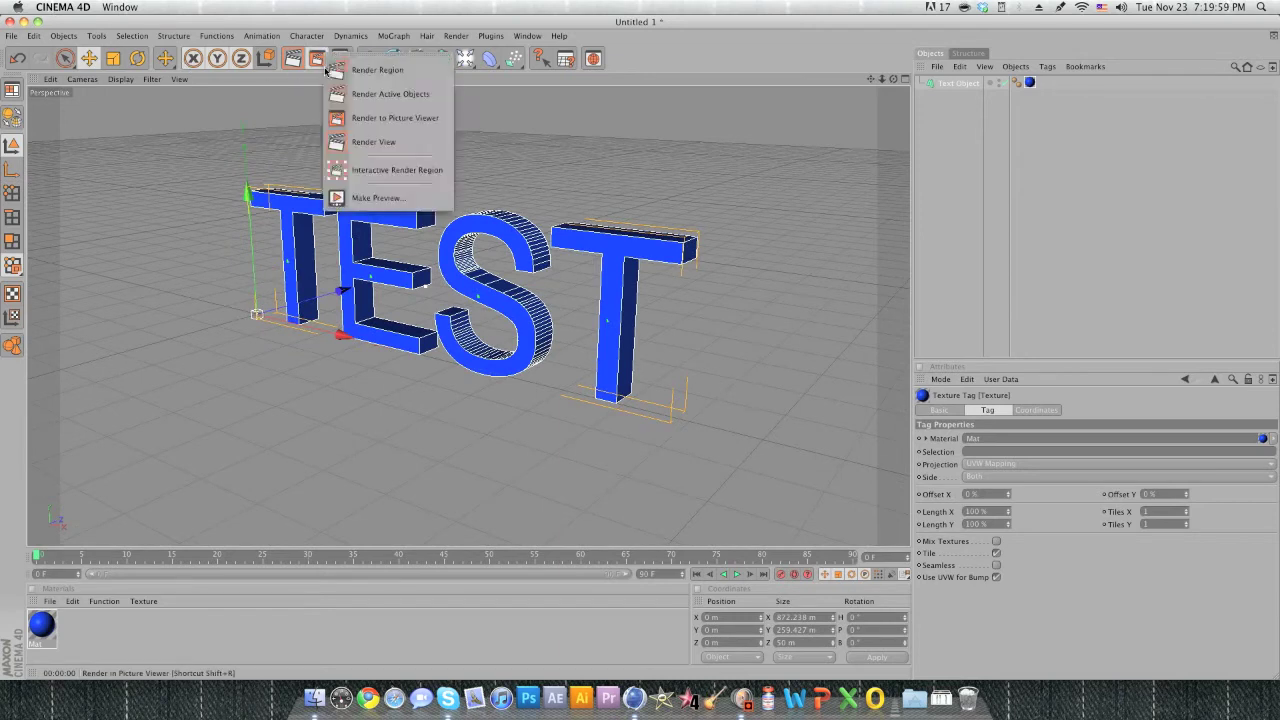
click(372, 118)
drag(290, 45, 404, 117)
click(309, 127)
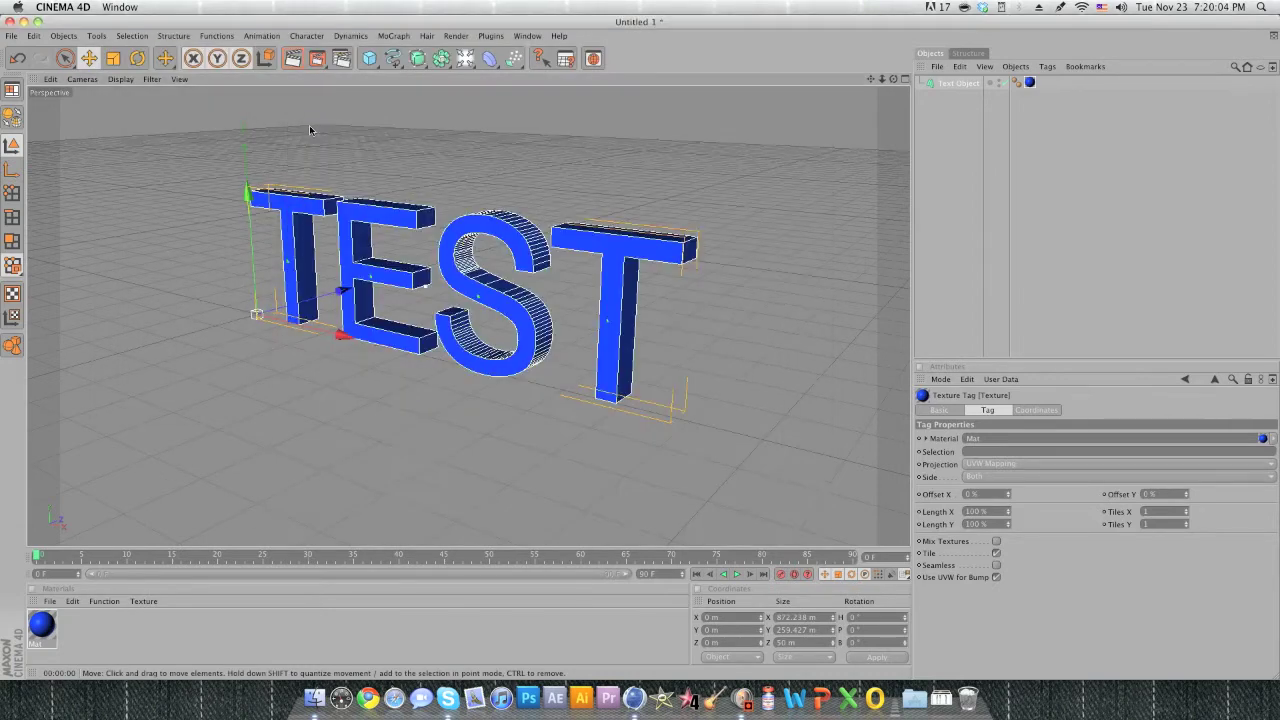
Minimize the scene window to move the rendered TEST.tif to the upper middle of the desktop, and return to Cinema 4D
click(23, 22)
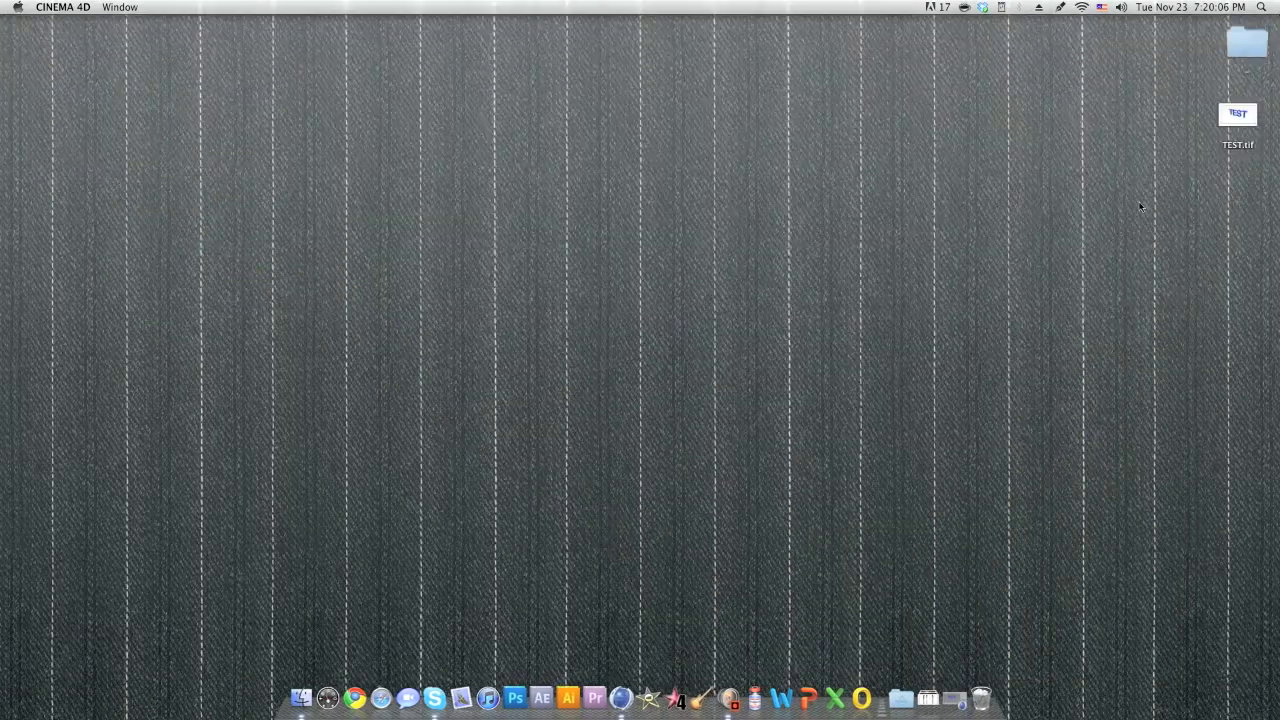
drag(1238, 115, 604, 135)
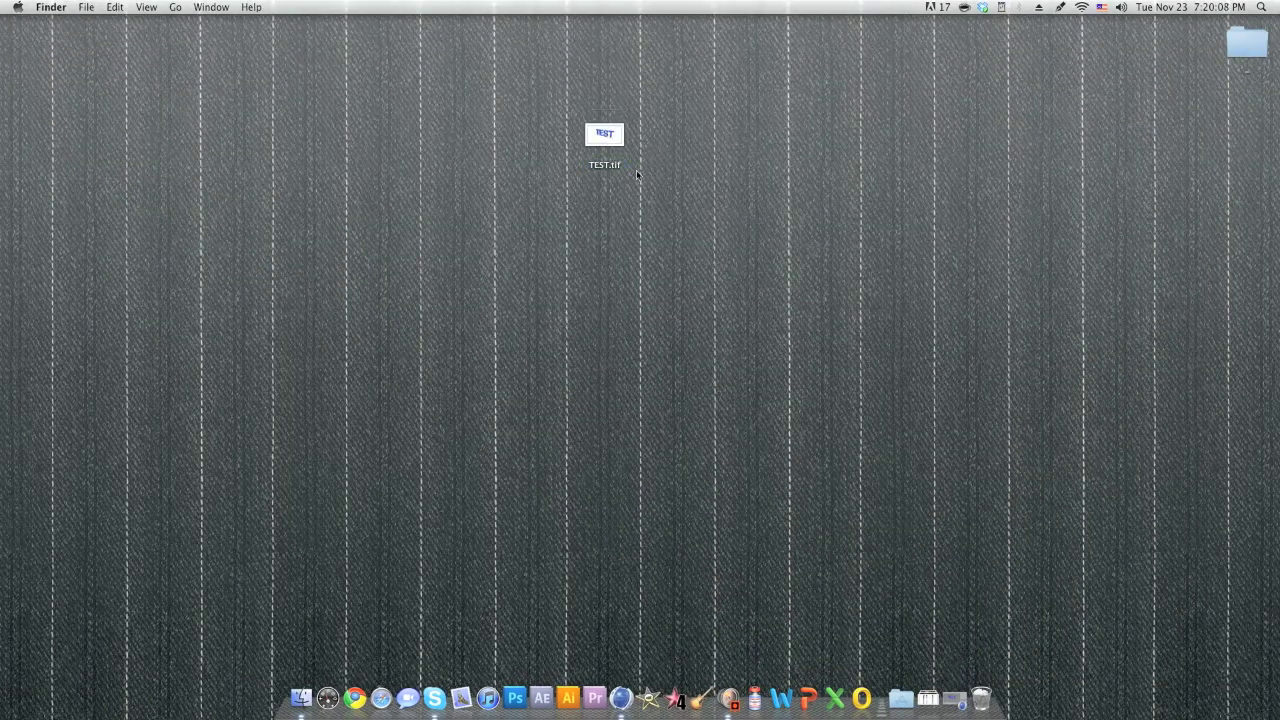
click(621, 698)
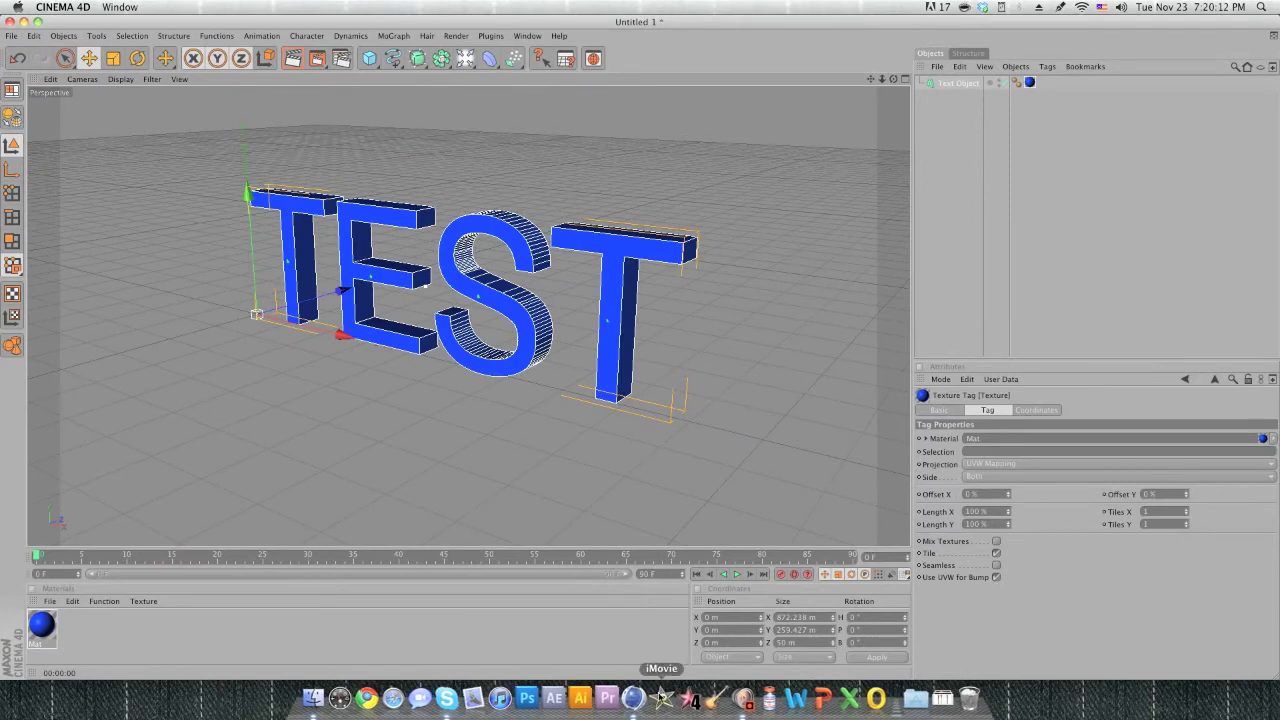
Quit Cinema 4D without saving the project, and dismiss the Skype crash notice
right_click(645, 697)
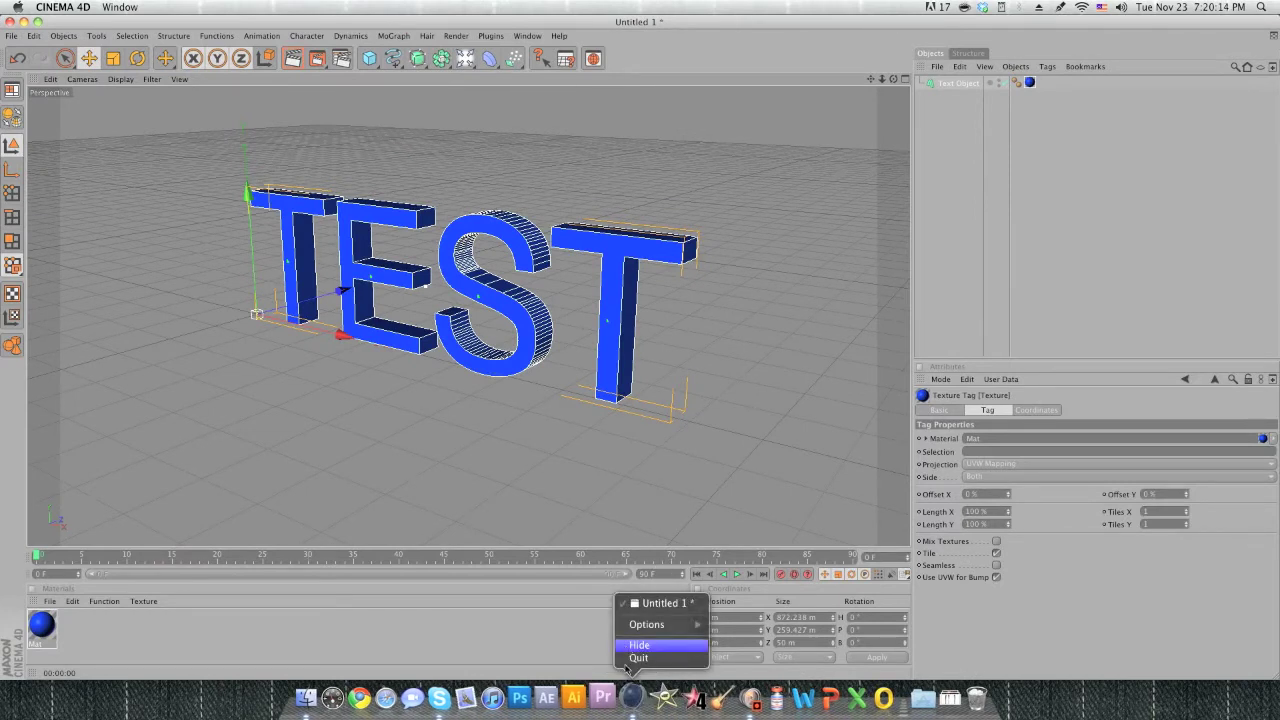
key(Return)
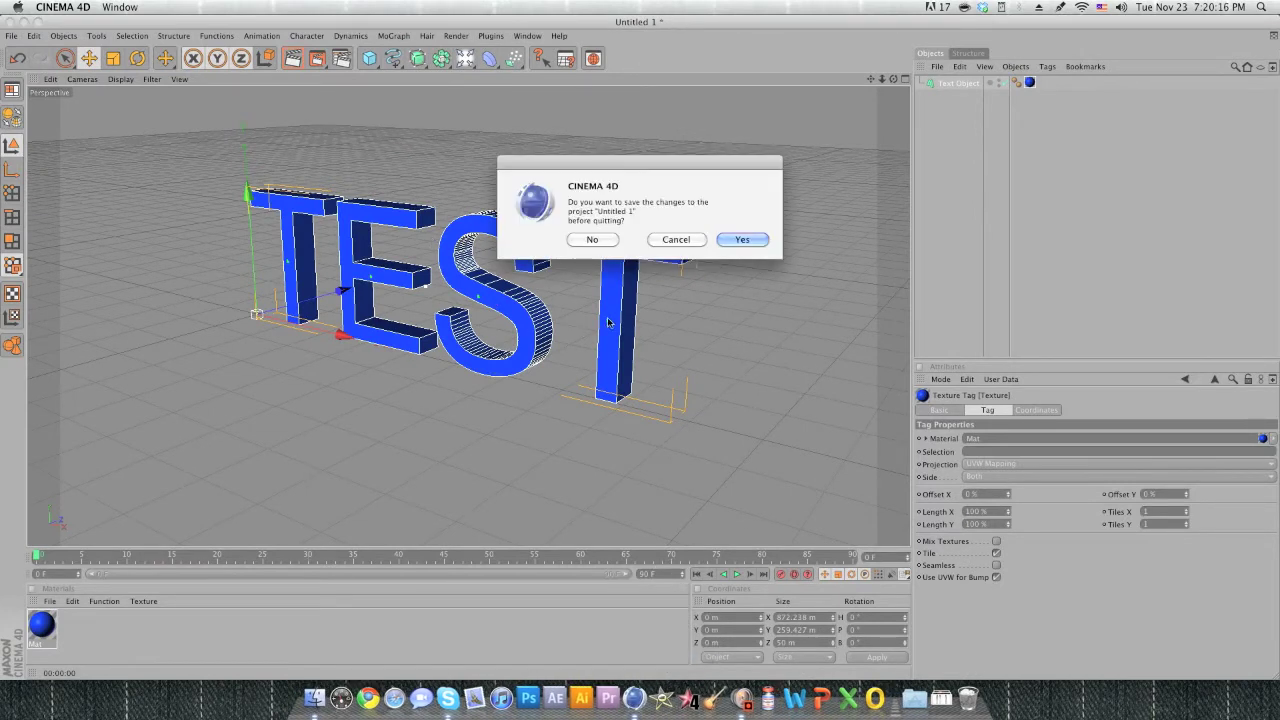
click(592, 240)
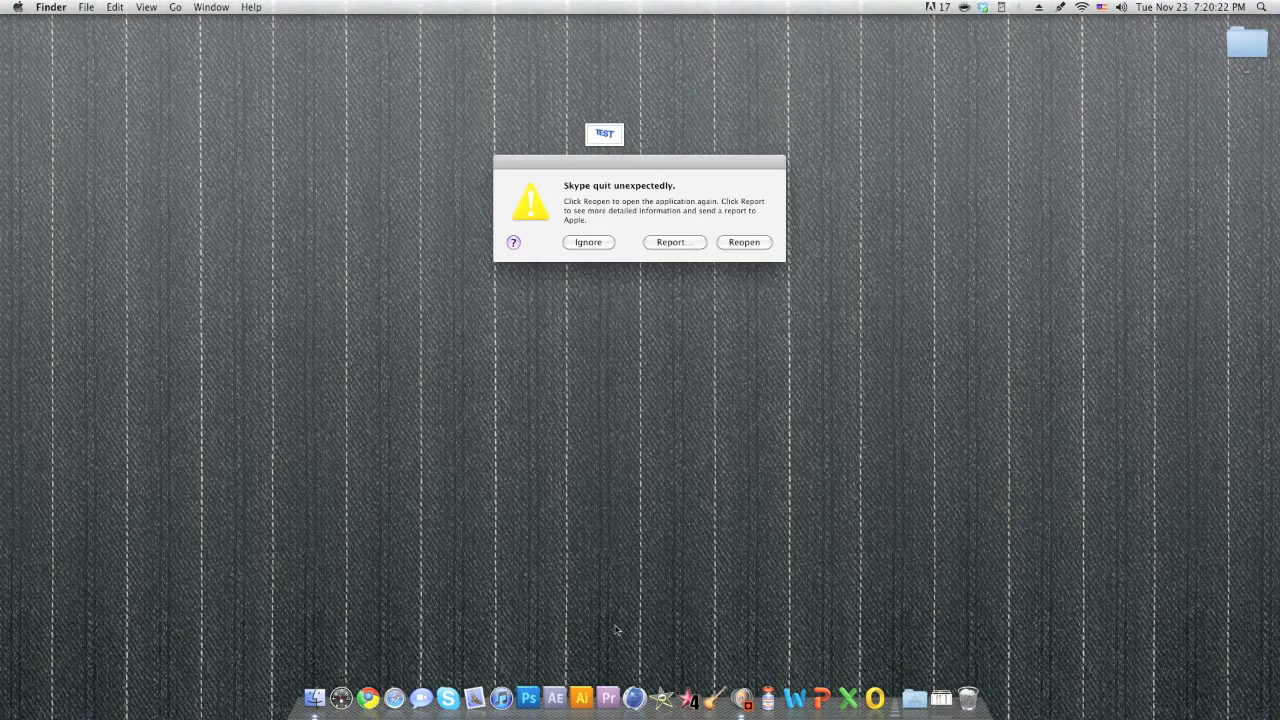
click(590, 242)
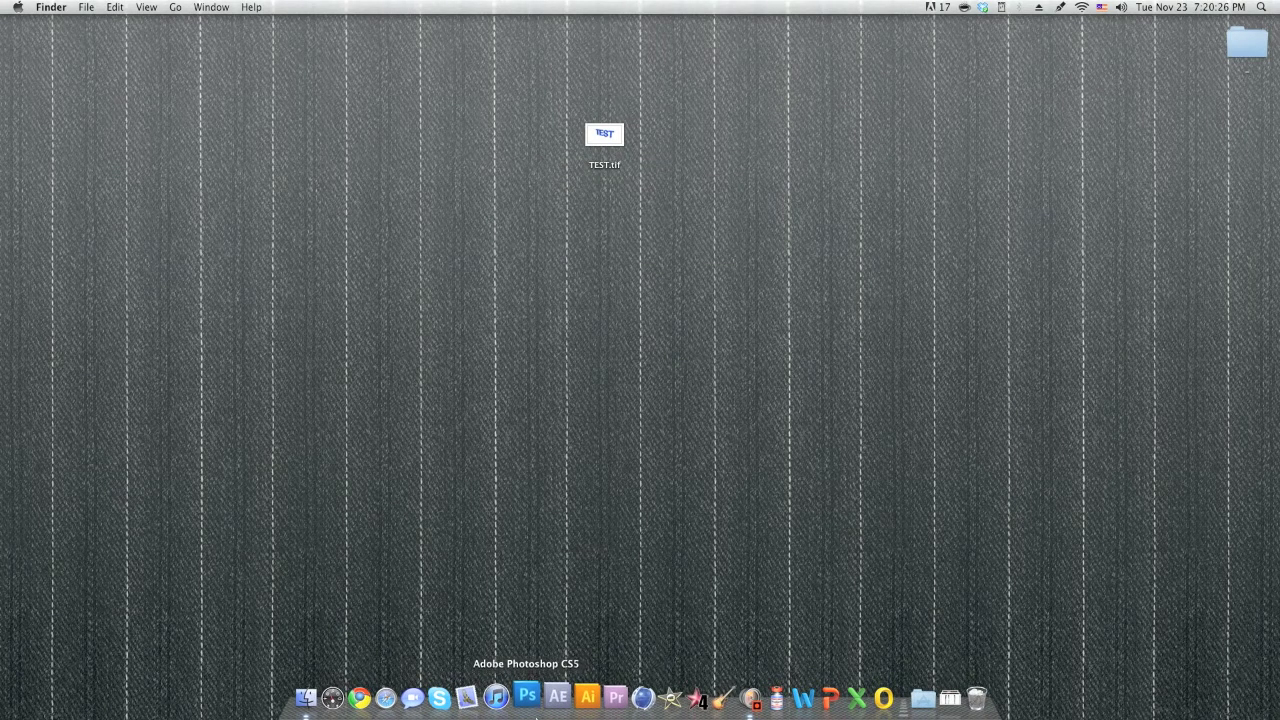
Switch to Photoshop and create a 1280 by 720 pixel document with transparent background contents at 72 pixels/inch
click(527, 697)
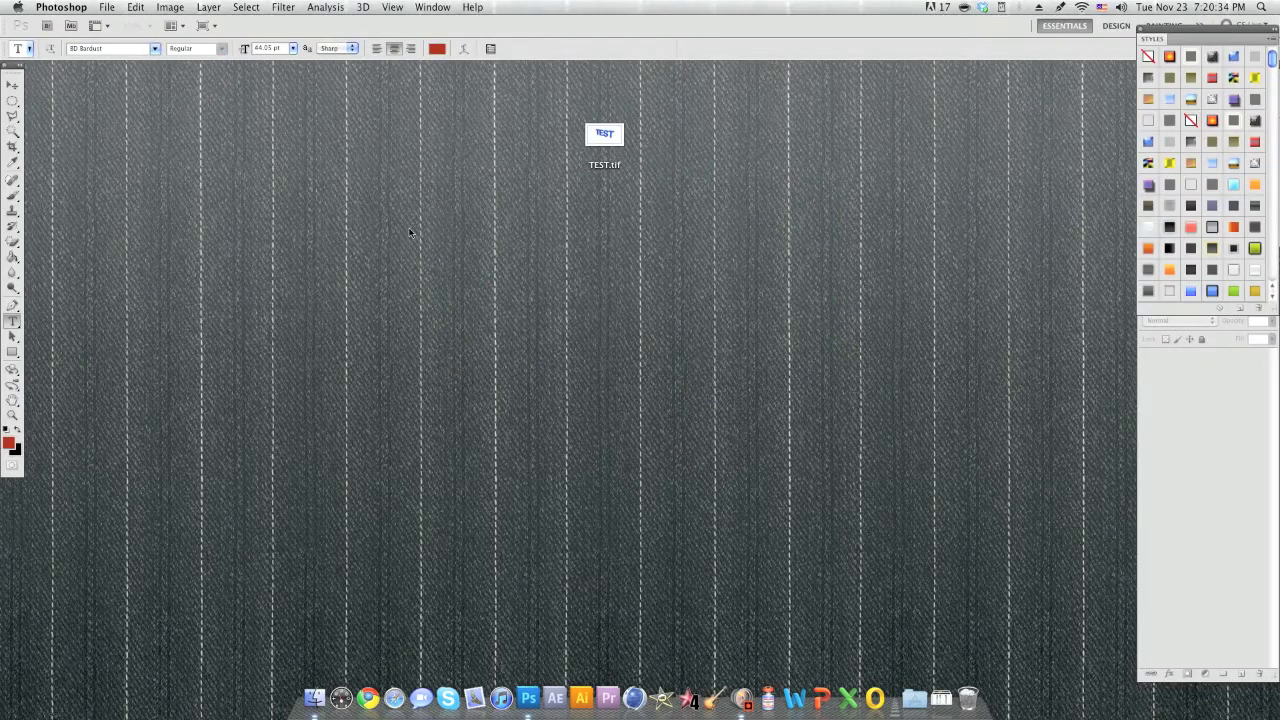
click(106, 7)
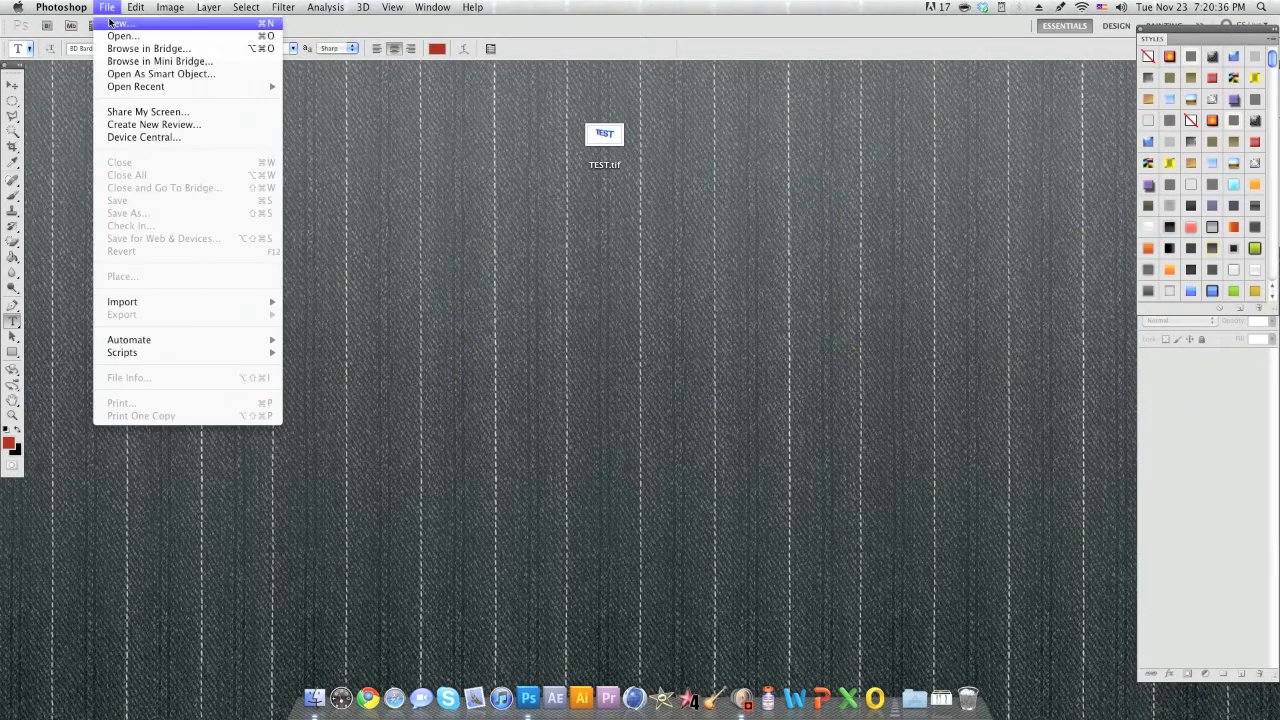
click(115, 26)
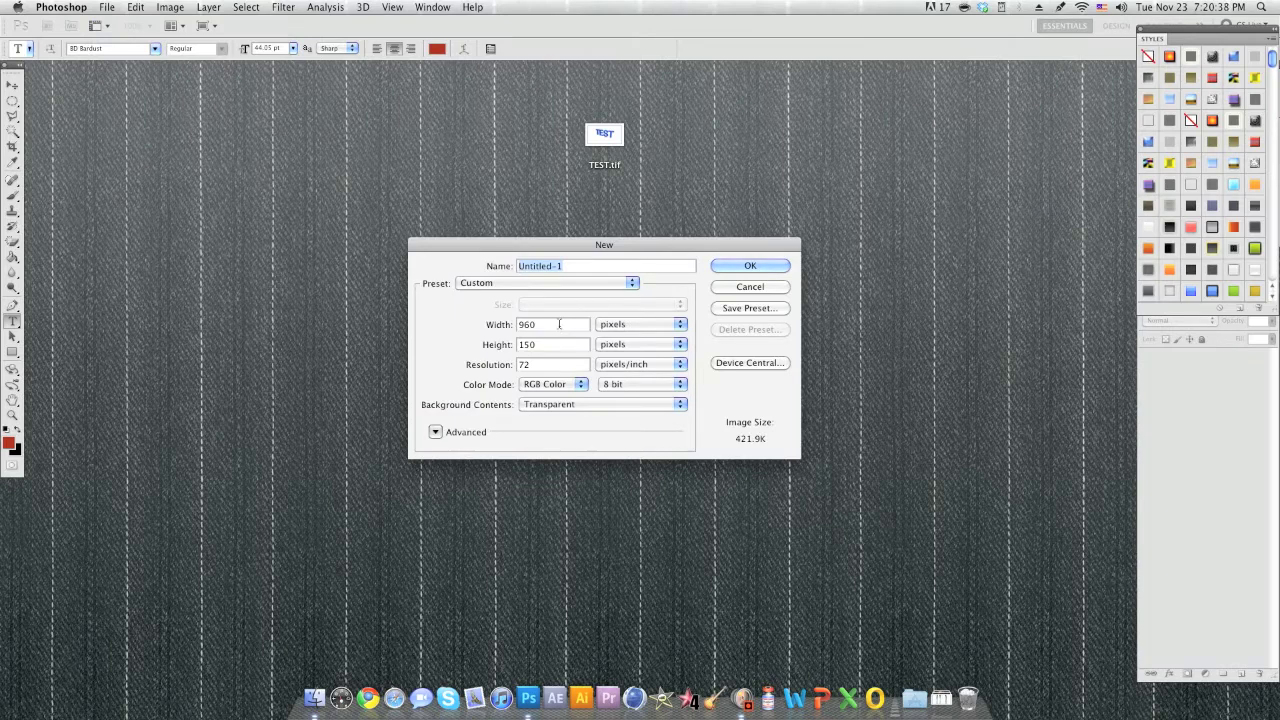
key(Tab)
key(BackSpace)
text(1280)
key(Tab)
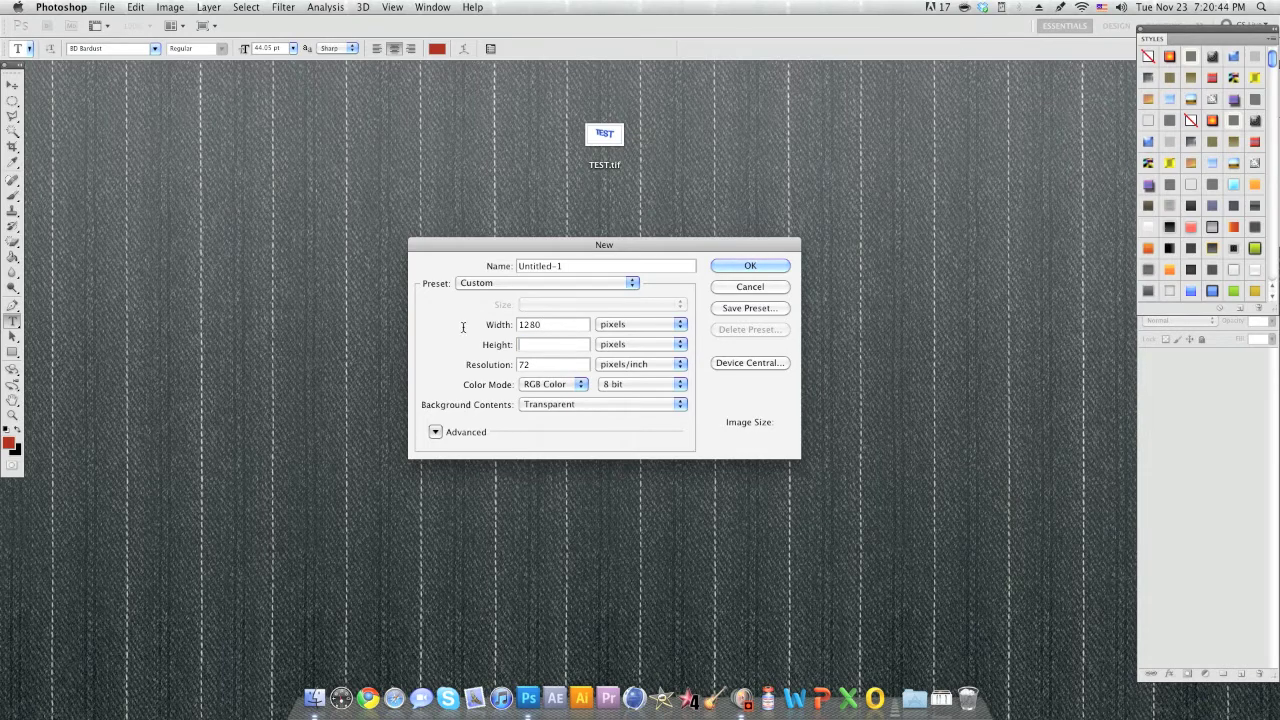
text(7)
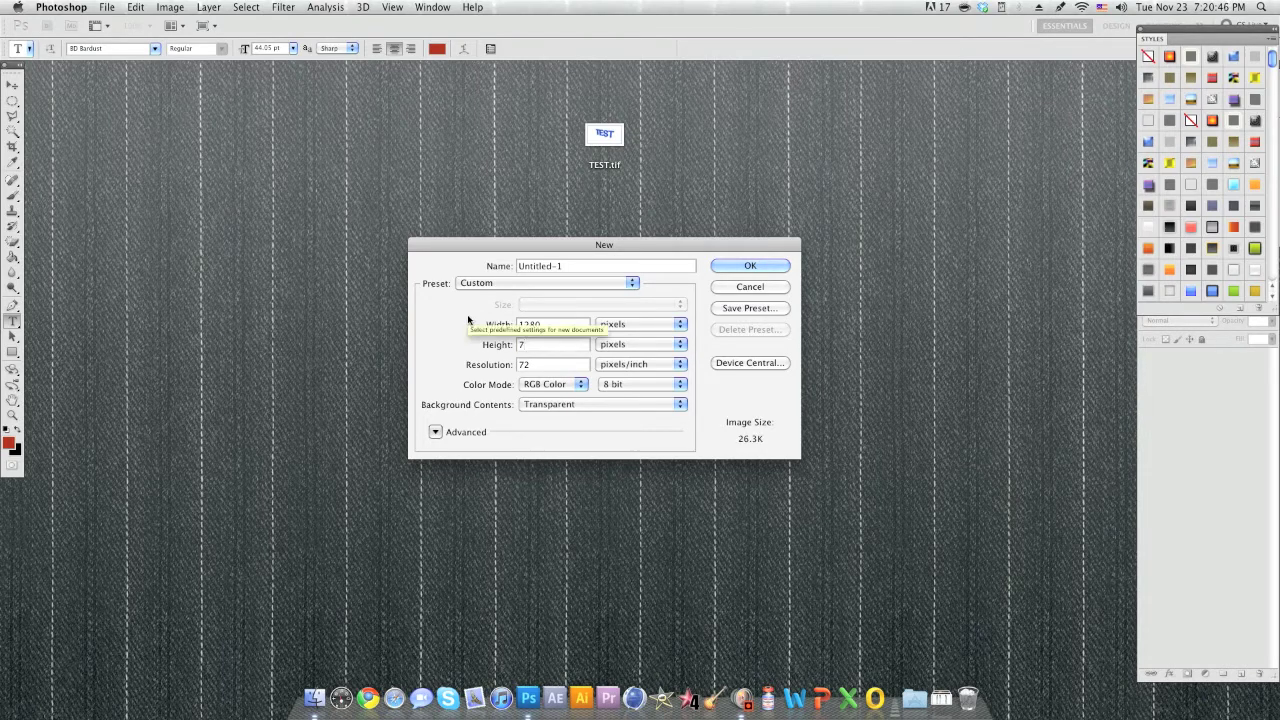
text(20)
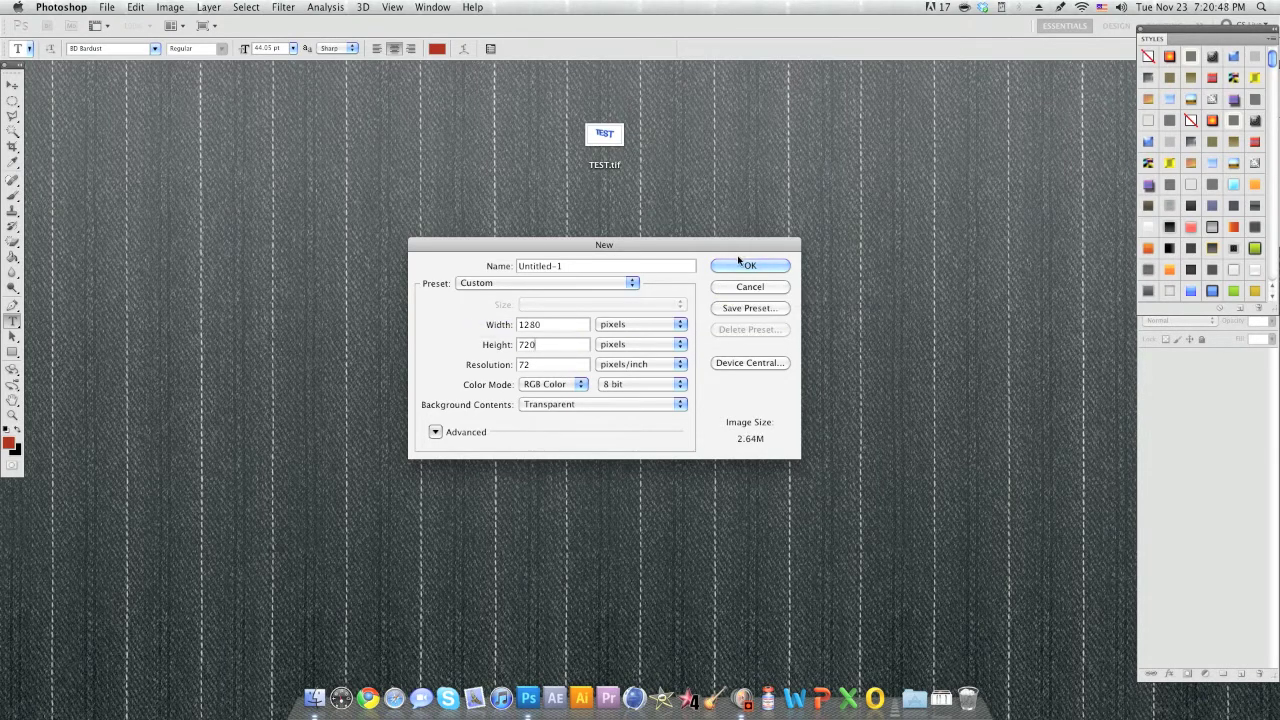
click(738, 266)
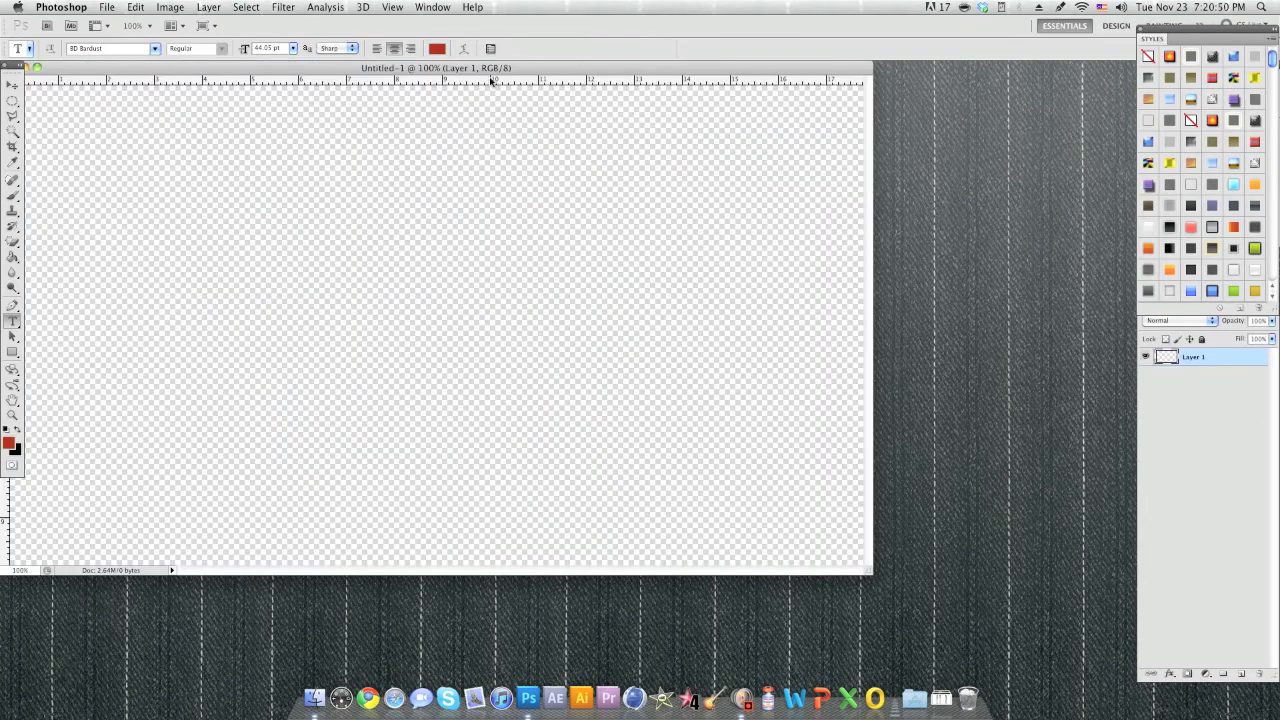
drag(520, 67, 597, 133)
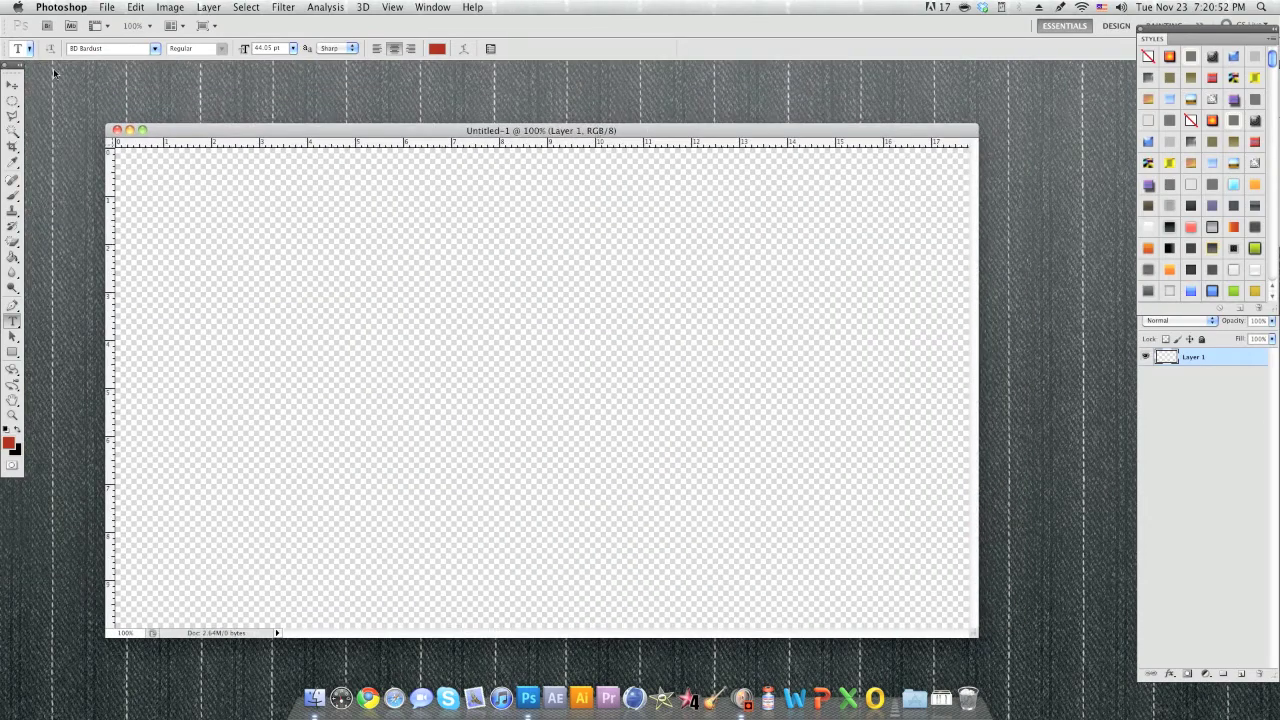
Close the transparent document and create a 1280 by 720 pixel one with white background contents instead
click(116, 130)
click(106, 7)
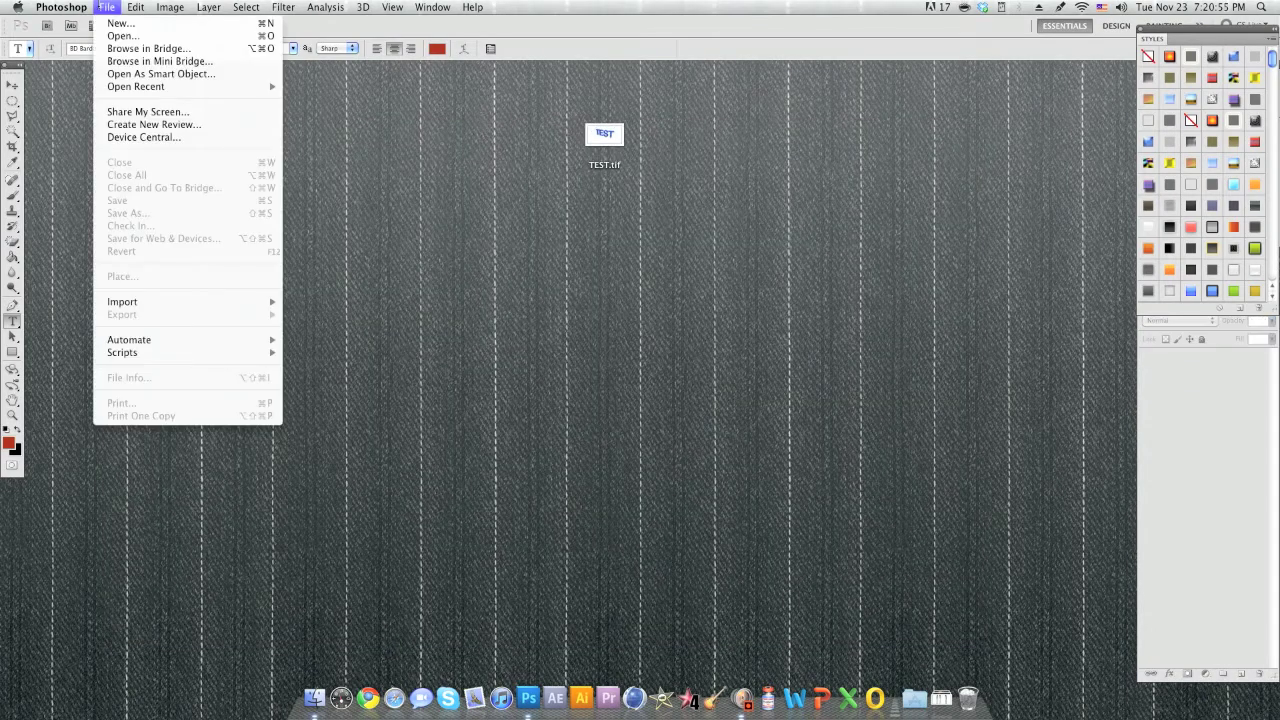
click(116, 23)
click(518, 405)
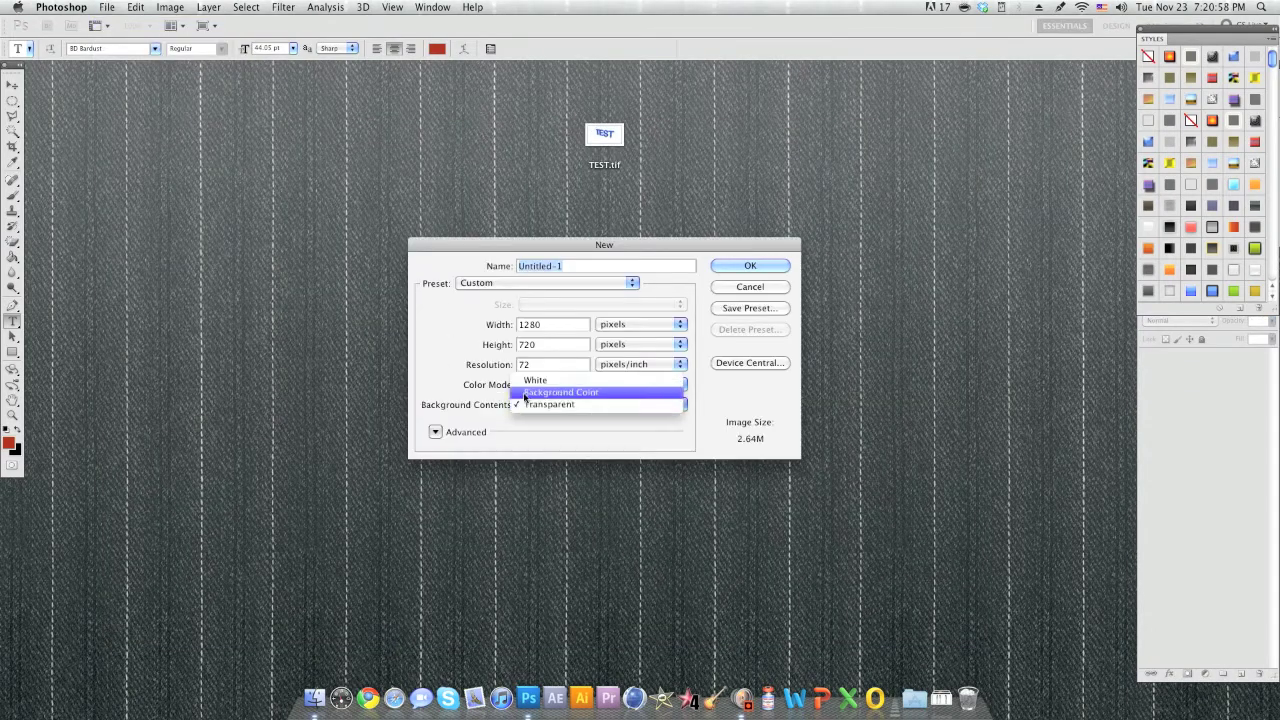
click(535, 380)
click(722, 267)
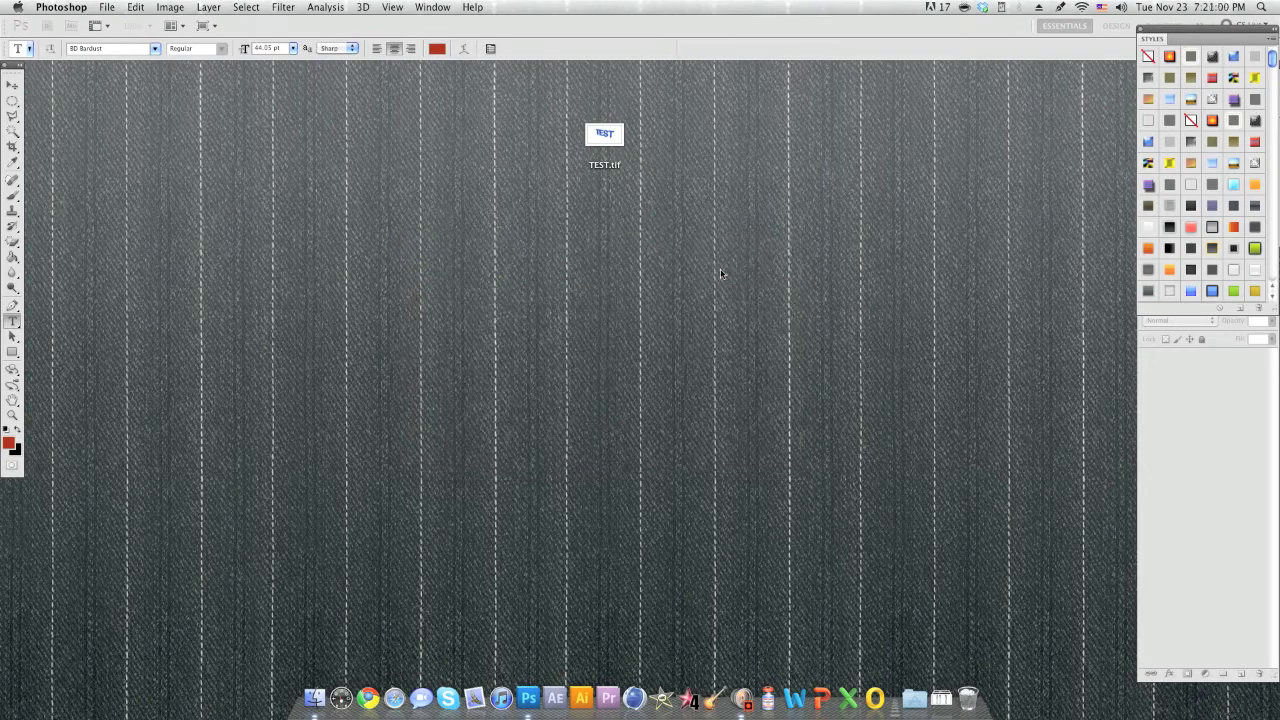
drag(677, 68, 794, 141)
Open TEST.tif from the desktop and detach it into its own floating window, clear of the blank white document
drag(601, 134, 529, 699)
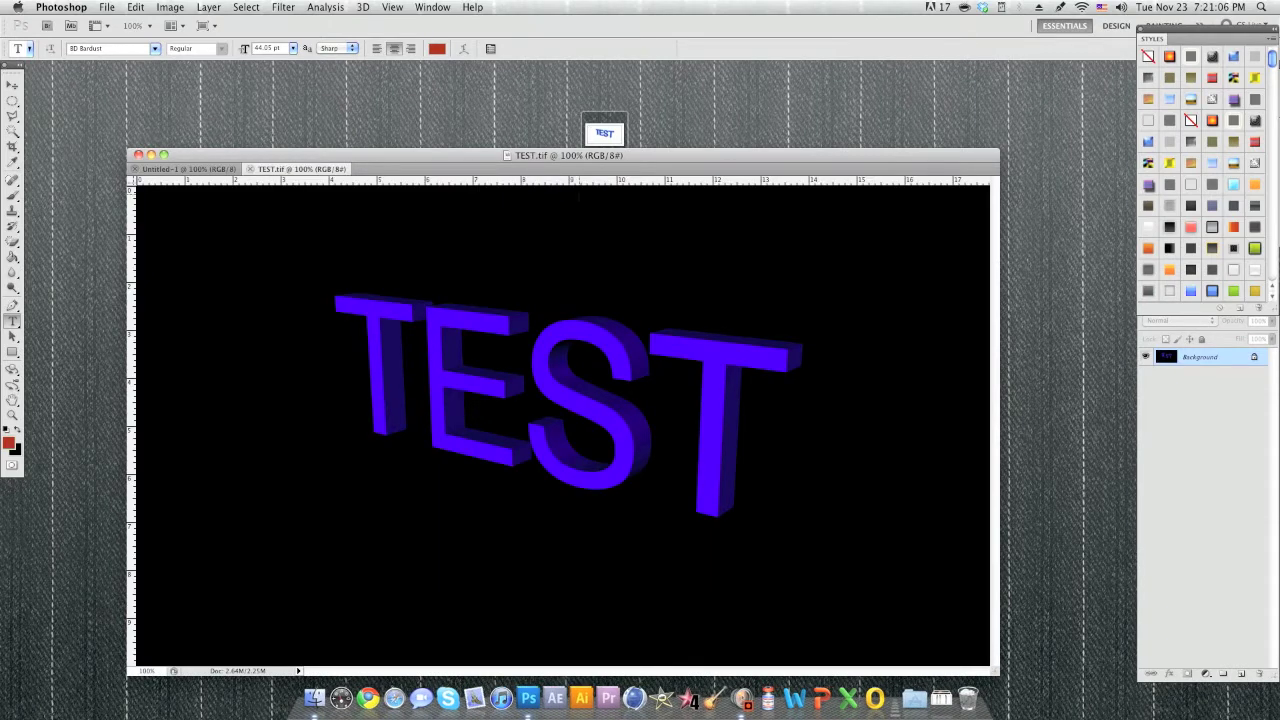
drag(604, 133, 1068, 168)
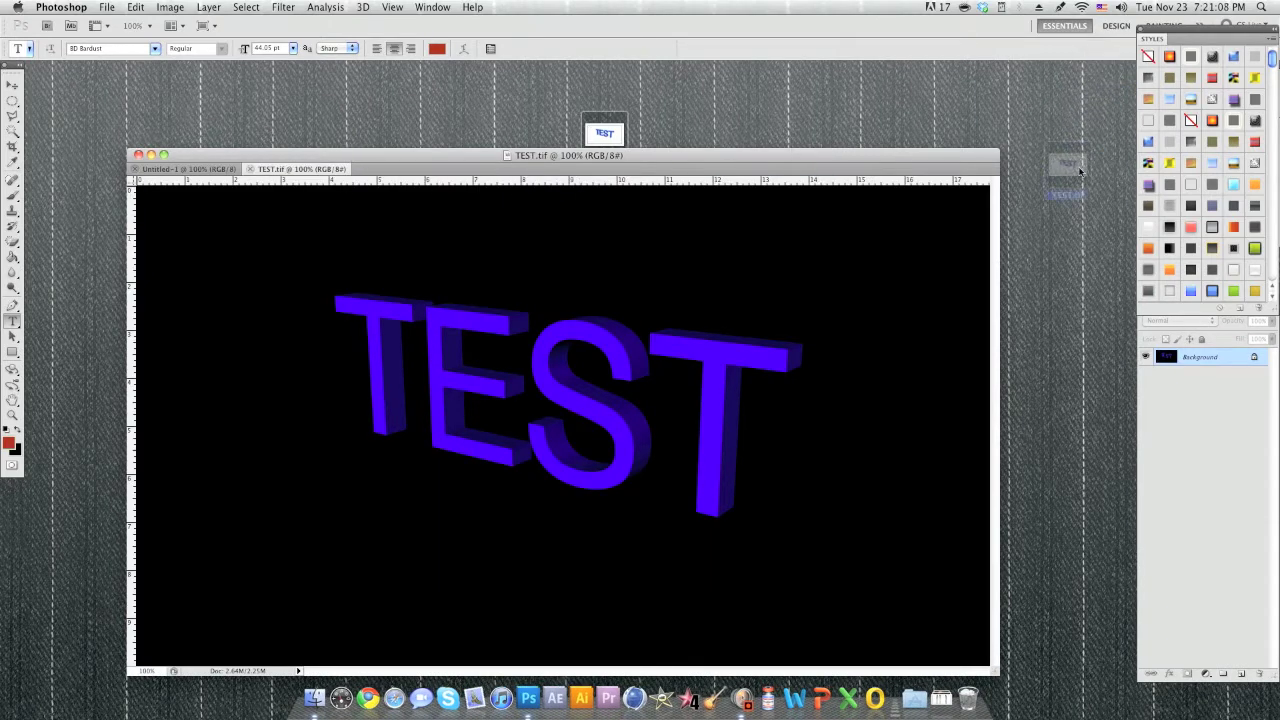
click(664, 154)
drag(664, 154, 636, 88)
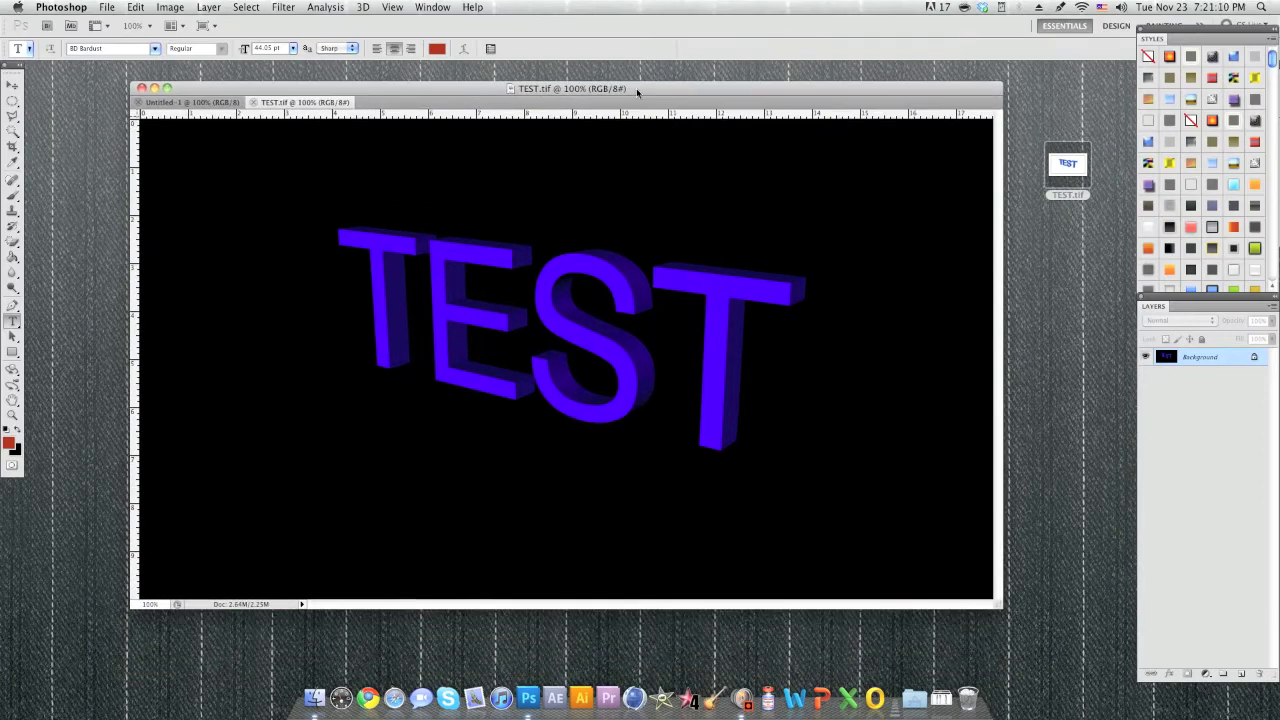
drag(328, 103, 467, 320)
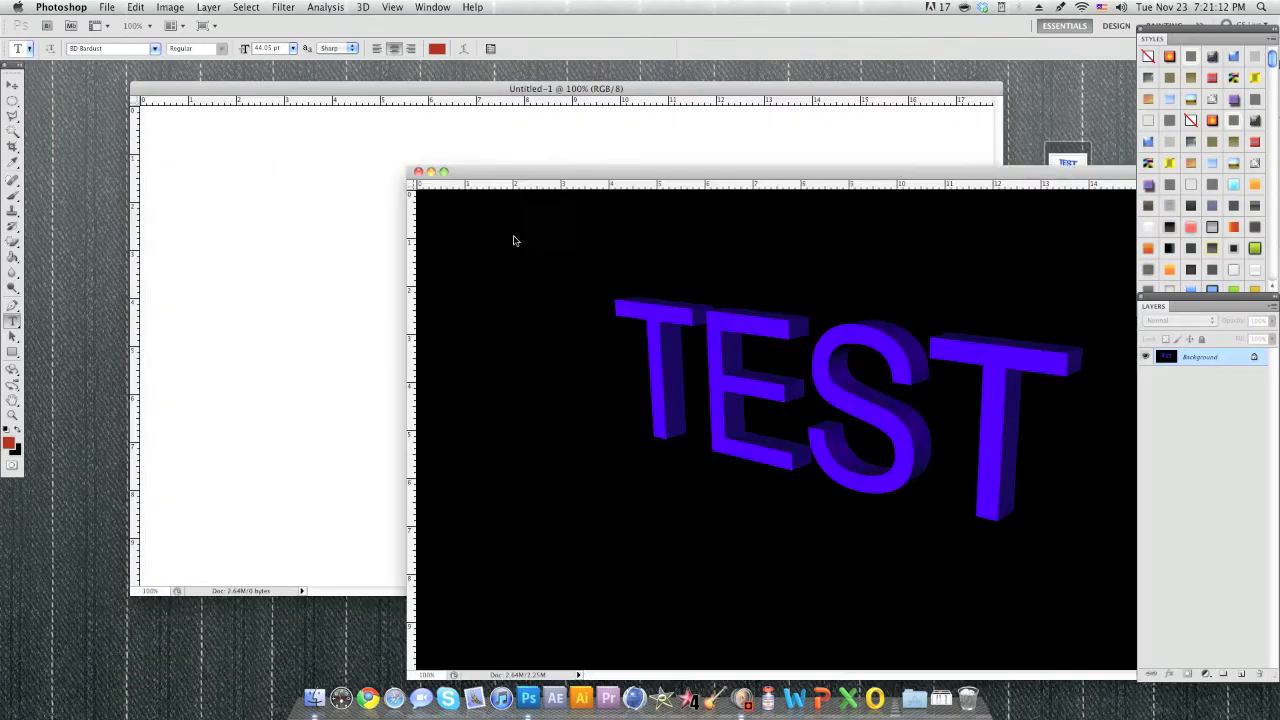
drag(571, 172, 924, 377)
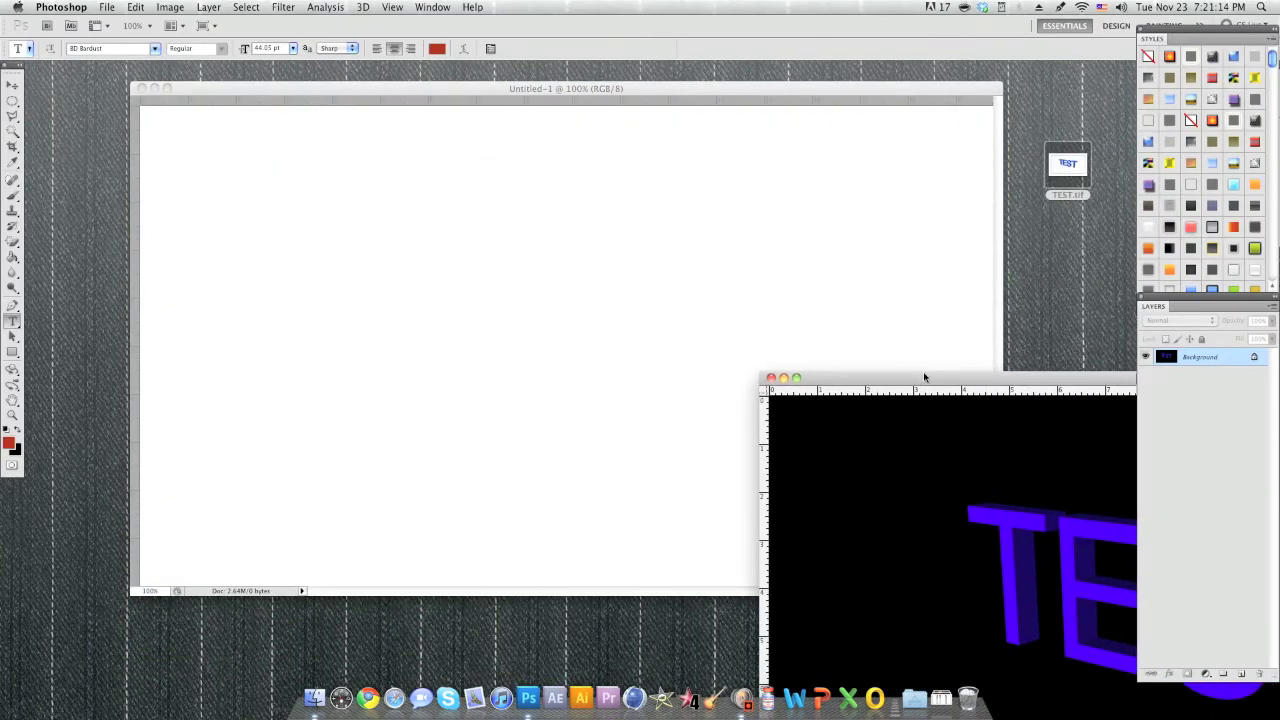
Load TEST.tif's Alpha channel as a selection and move the selected text into the blank white document
click(1274, 30)
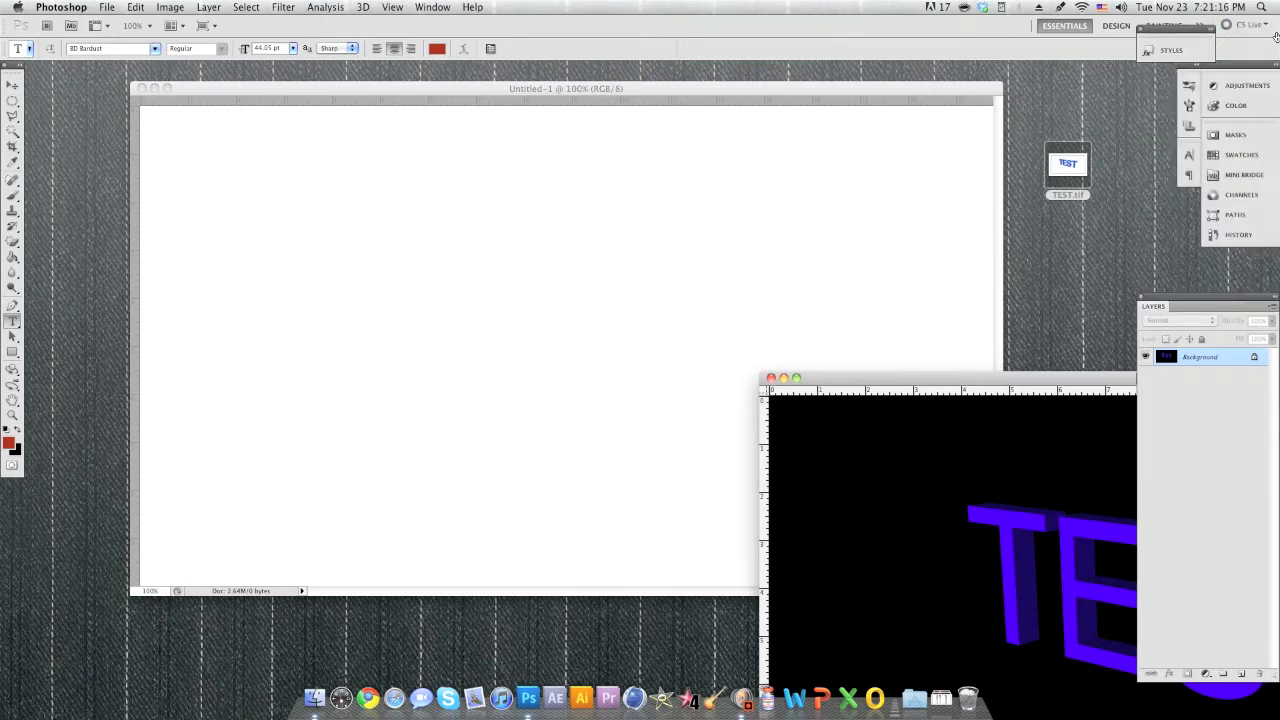
click(1221, 196)
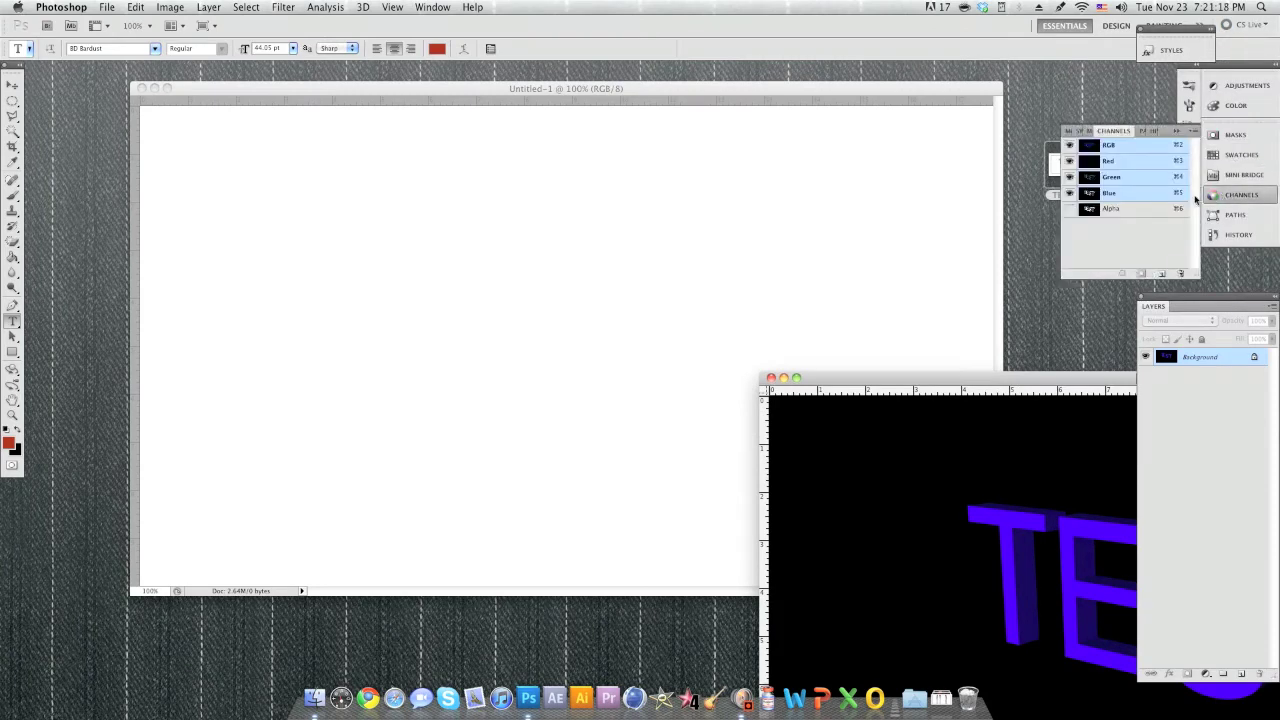
super+click(1088, 209)
drag(1063, 387, 743, 250)
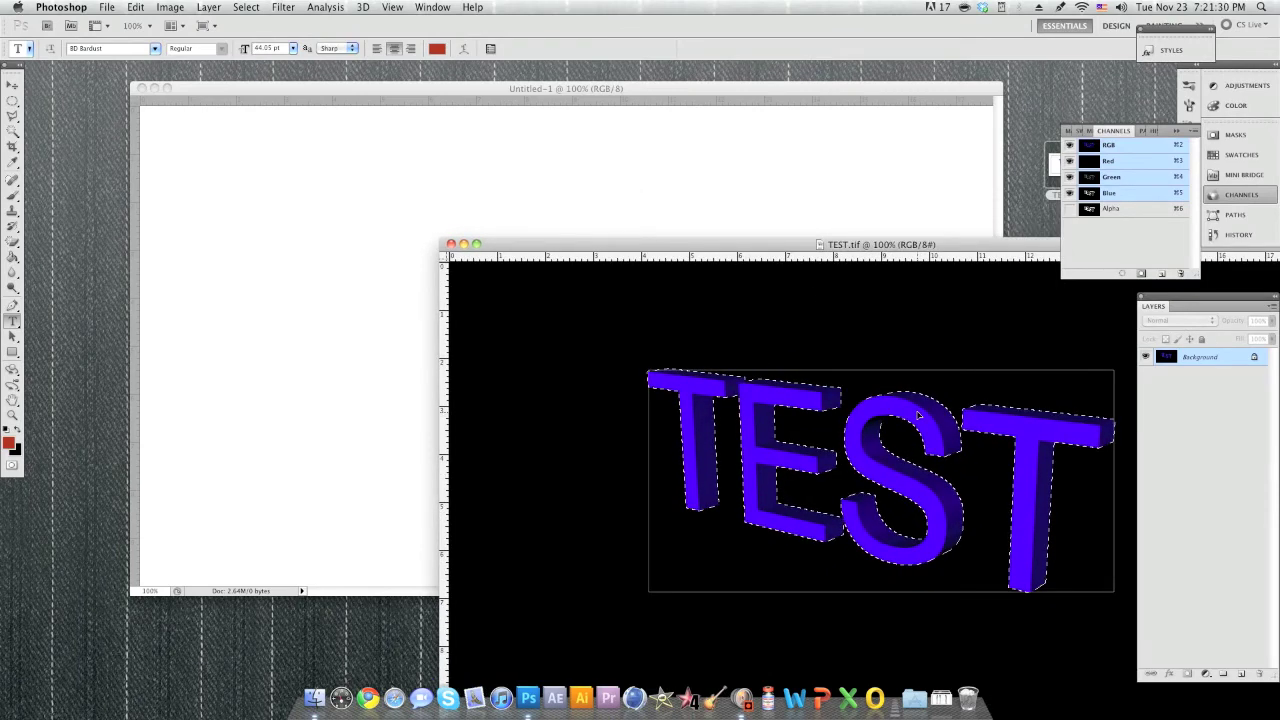
super+drag(901, 418, 527, 265)
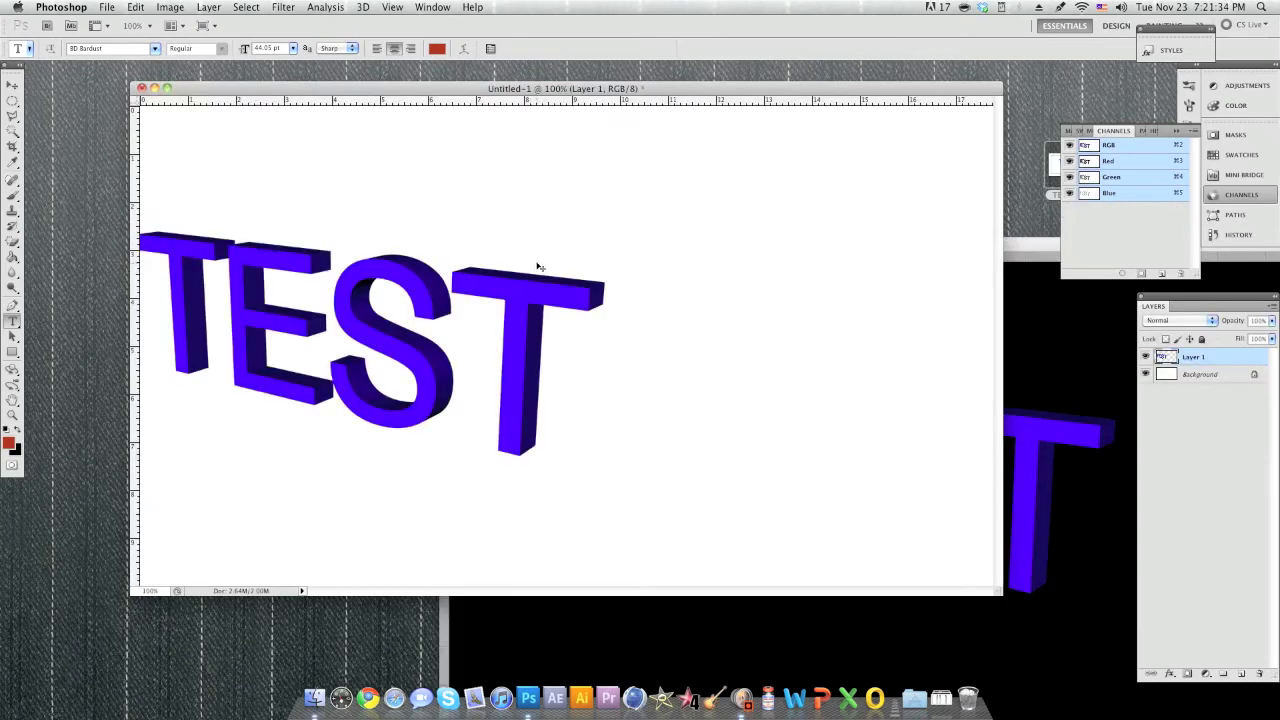
Enlarge the TEST text layer with Free Transform and place it across the middle of the white canvas
key(super+t)
drag(538, 267, 661, 310)
drag(751, 442, 932, 454)
drag(806, 385, 758, 380)
key(Return)
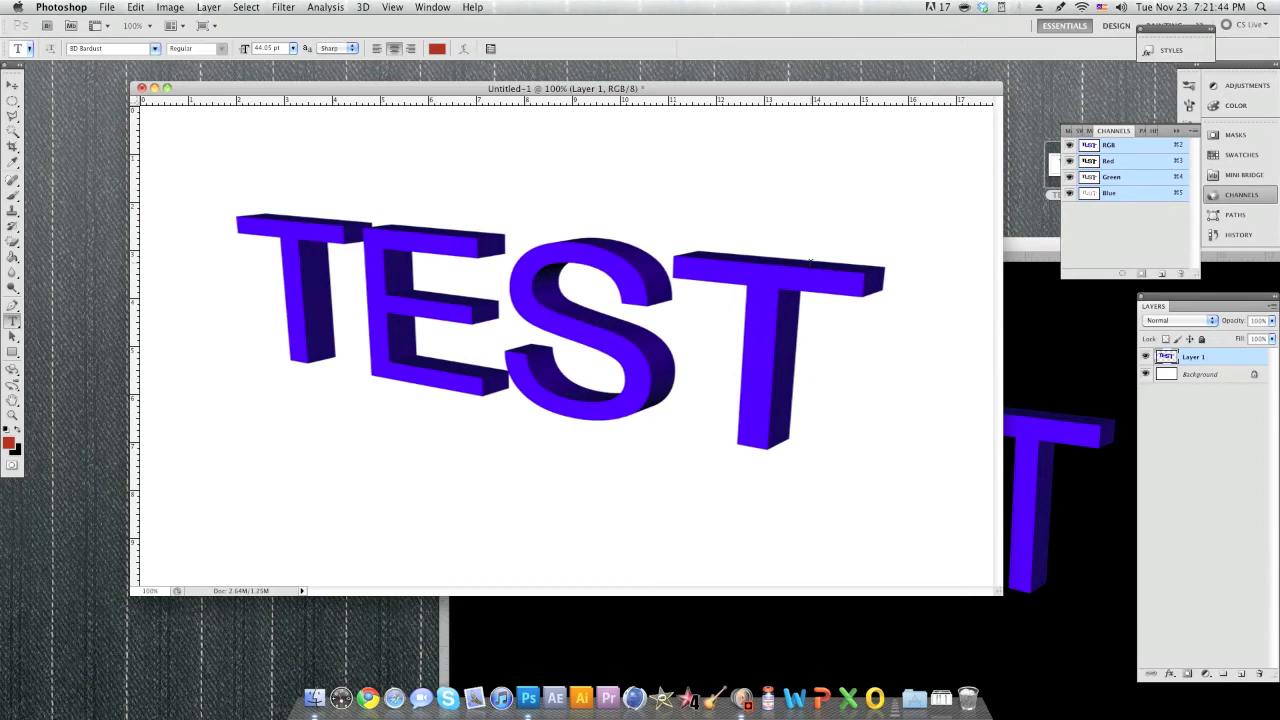
Minimize the TEST.tif window and select the TEST text layer in the white document, discarding the stray empty type layer
click(1053, 282)
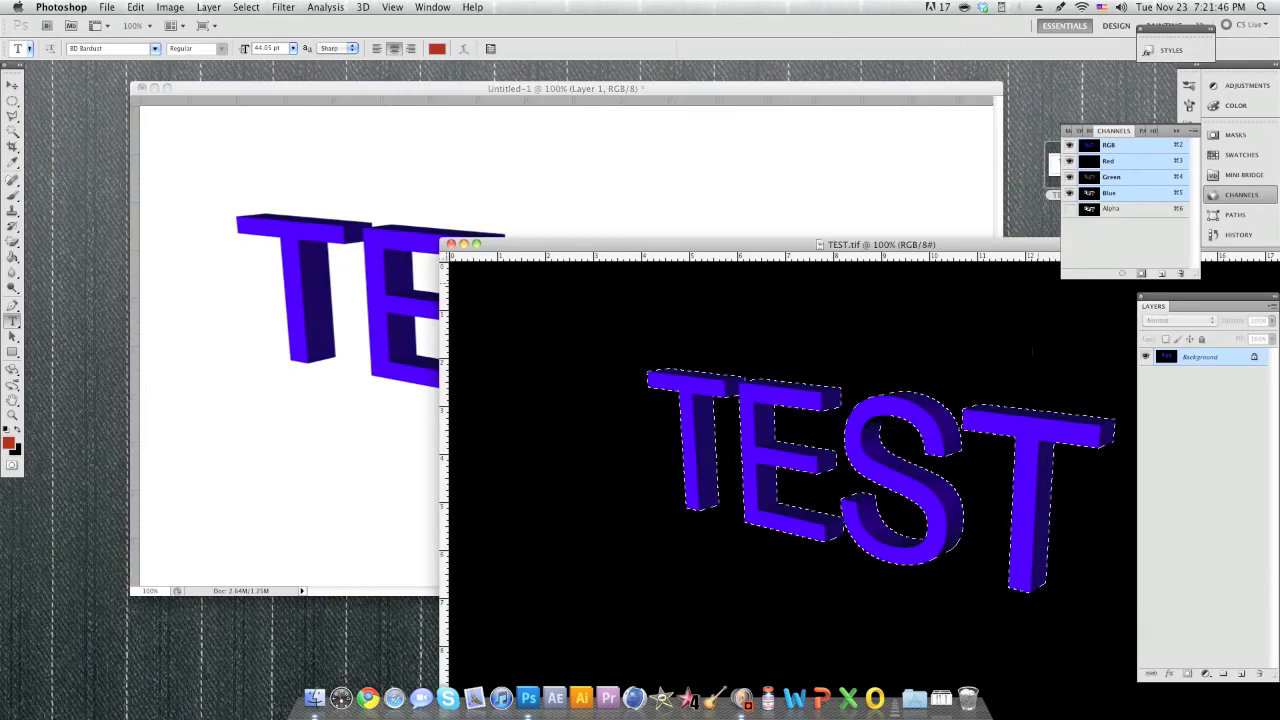
click(463, 244)
click(686, 187)
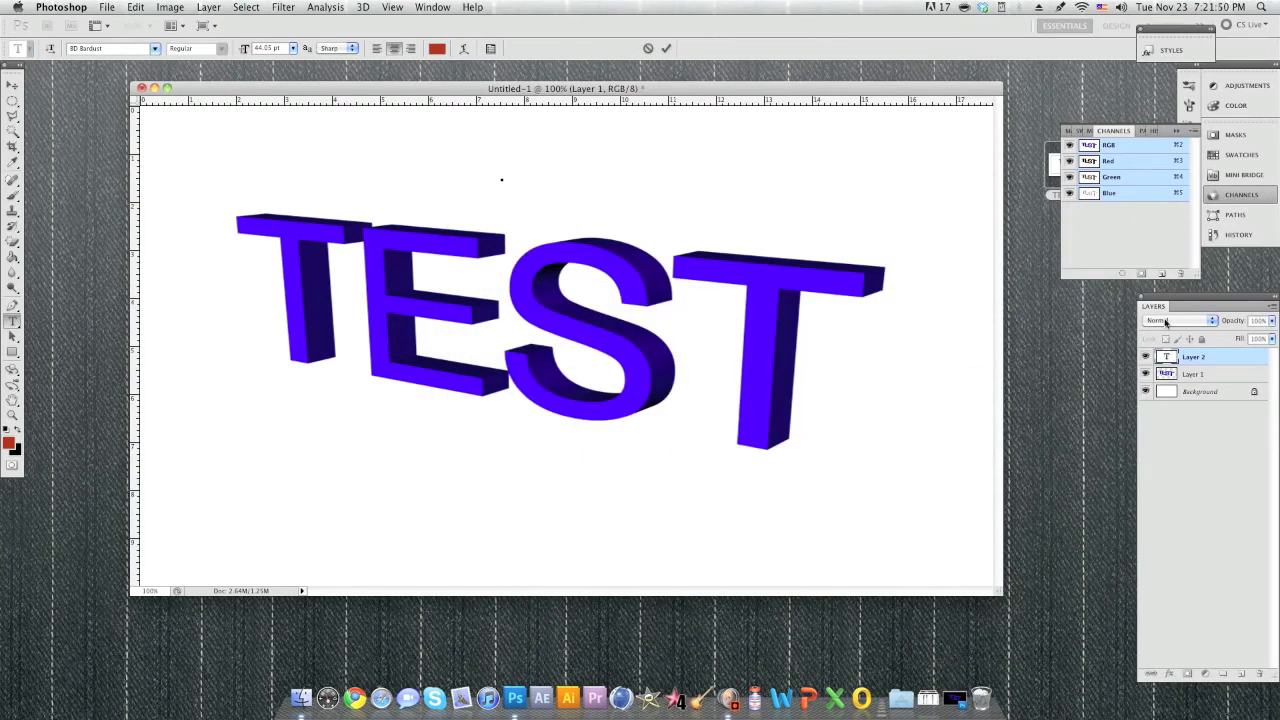
click(1194, 360)
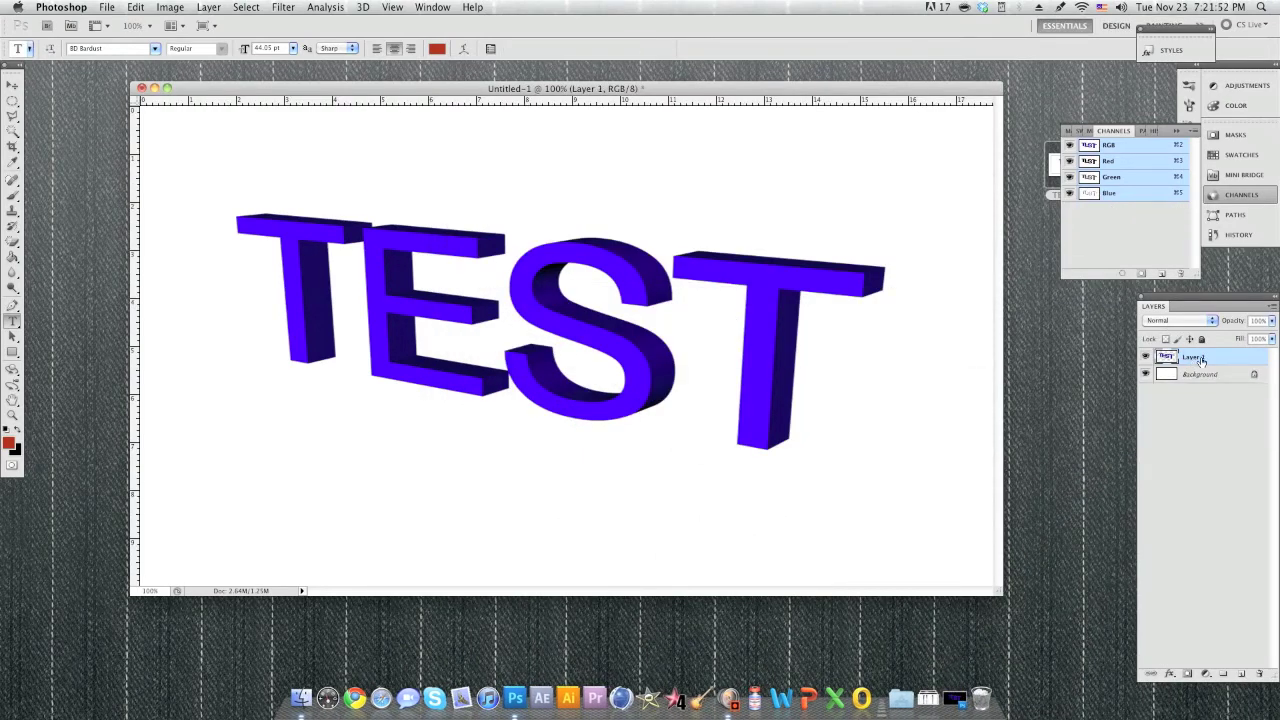
Apply a Bevel and Emboss style with Contour and a brick-pattern Texture to the TEST text layer
double_click(1200, 360)
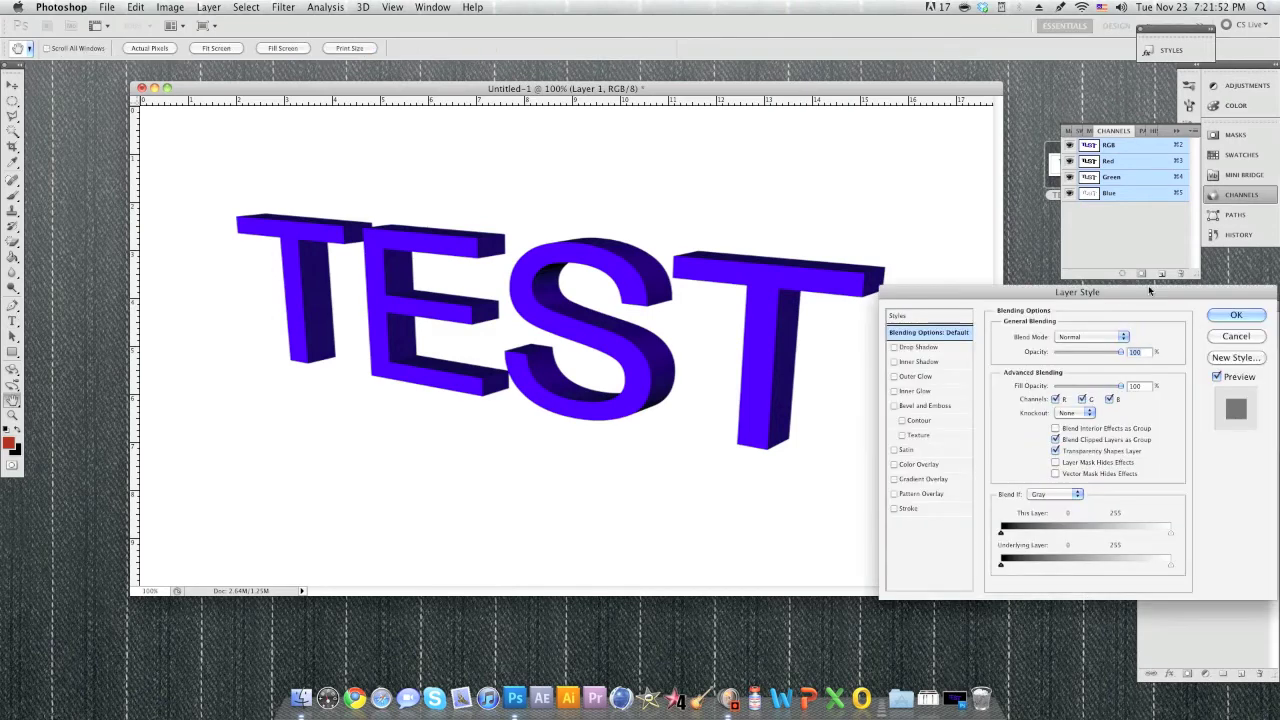
click(915, 407)
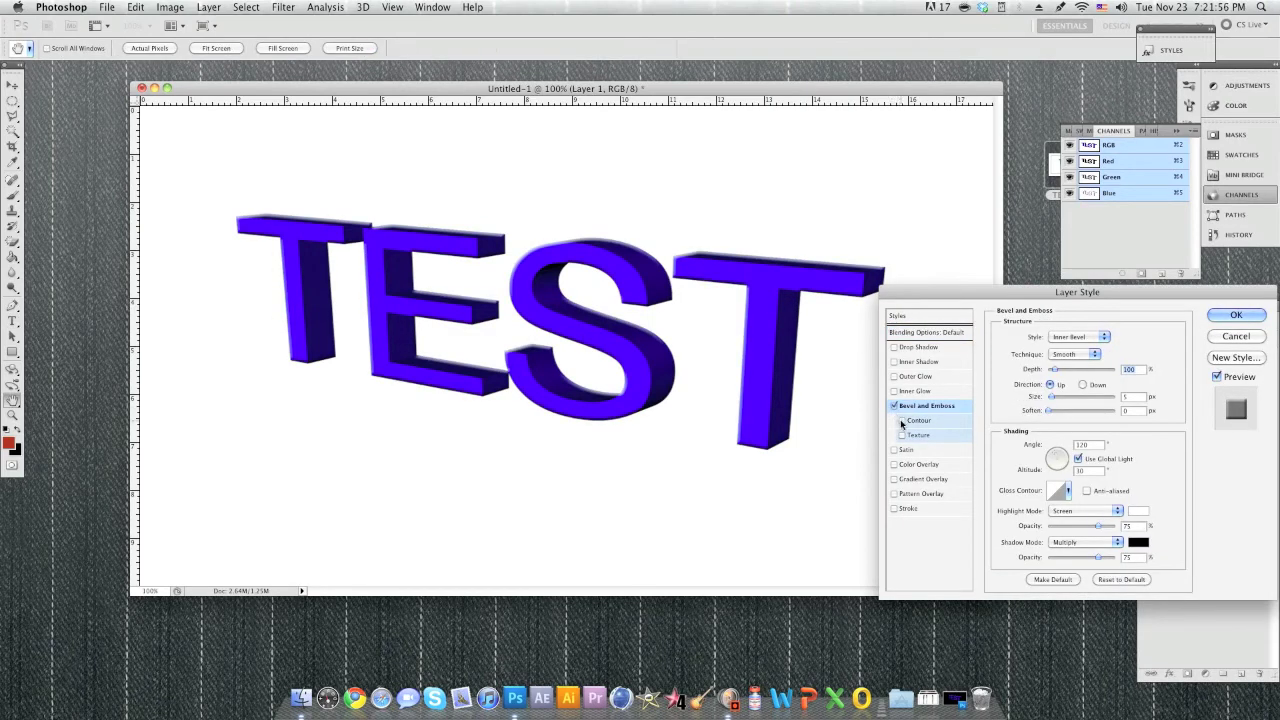
click(901, 420)
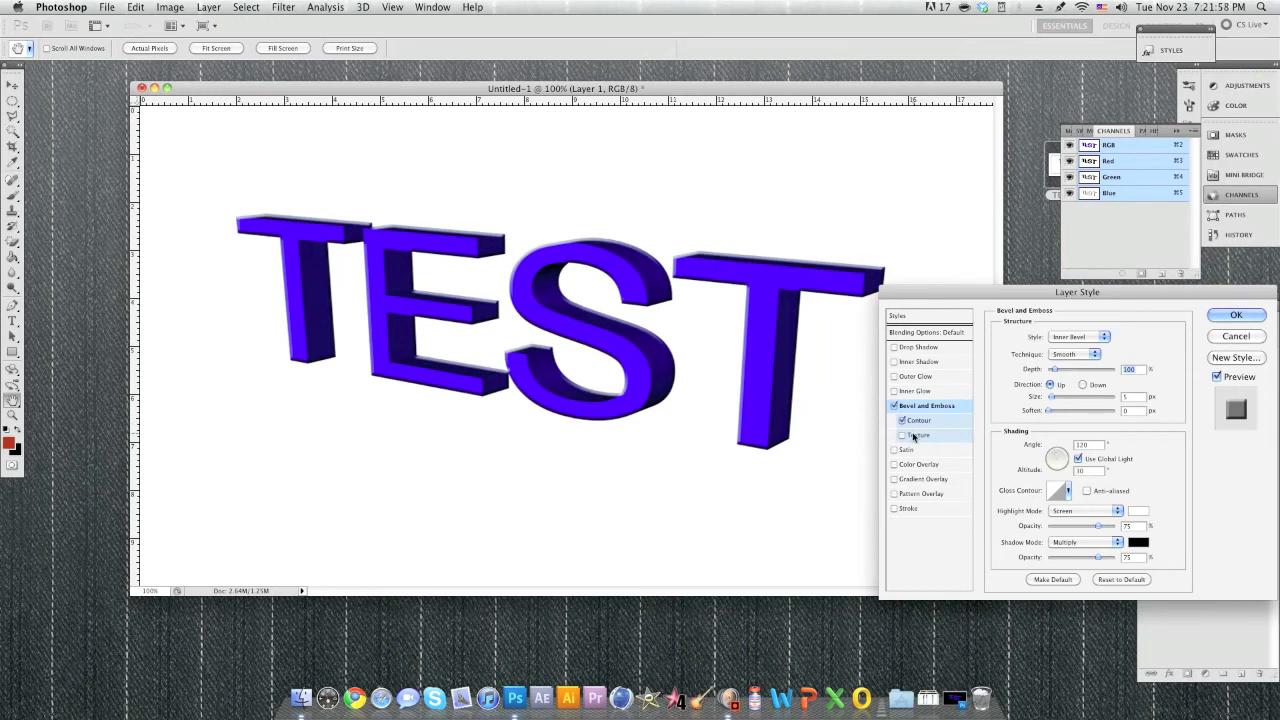
click(911, 436)
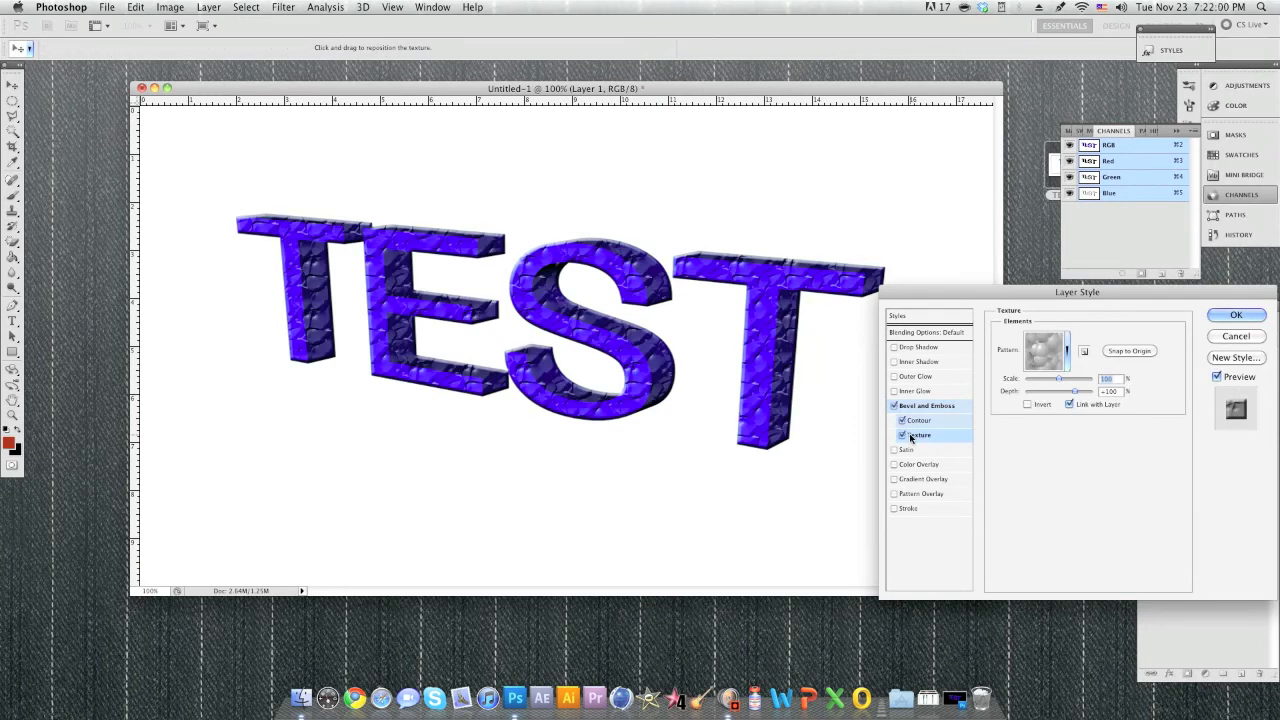
click(1044, 356)
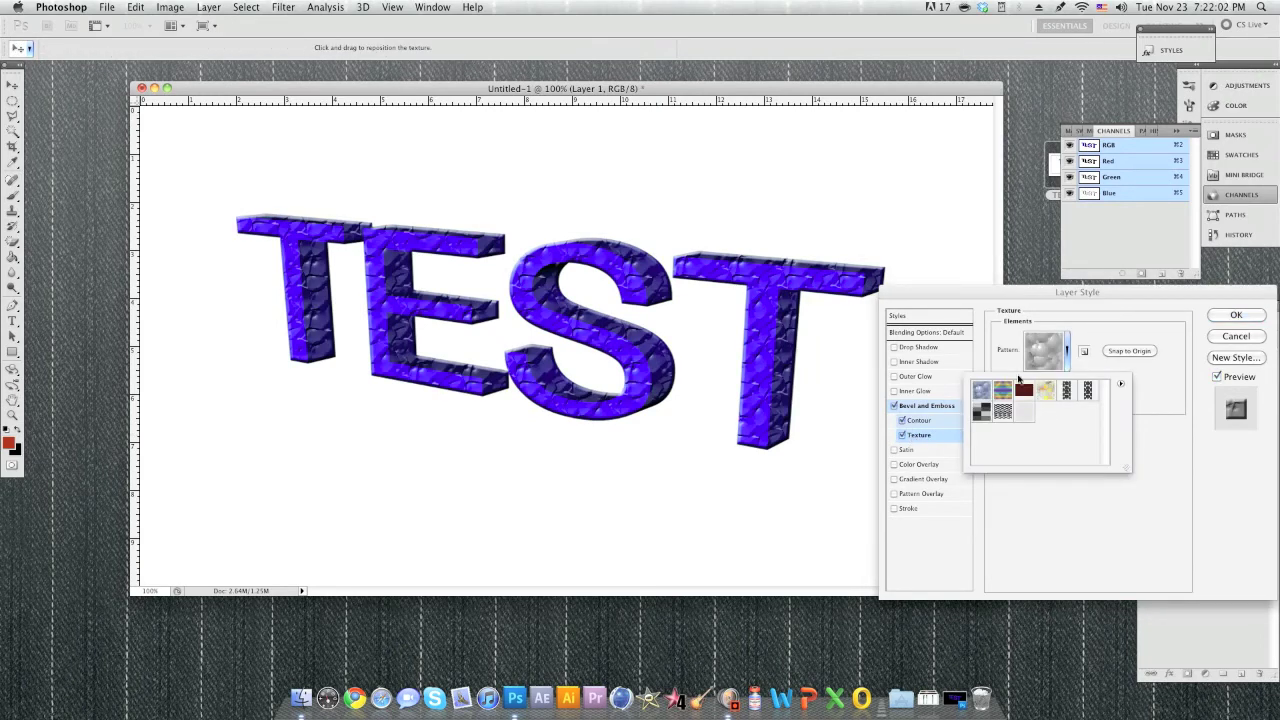
double_click(1024, 390)
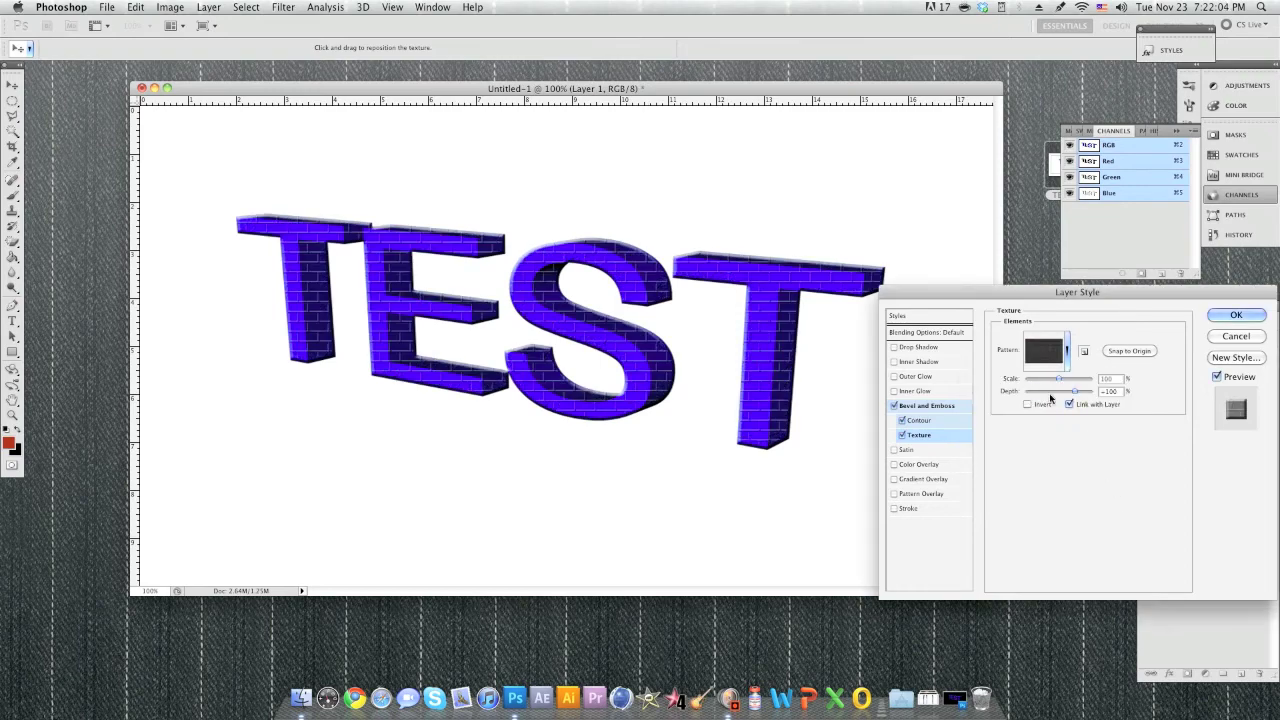
click(1236, 315)
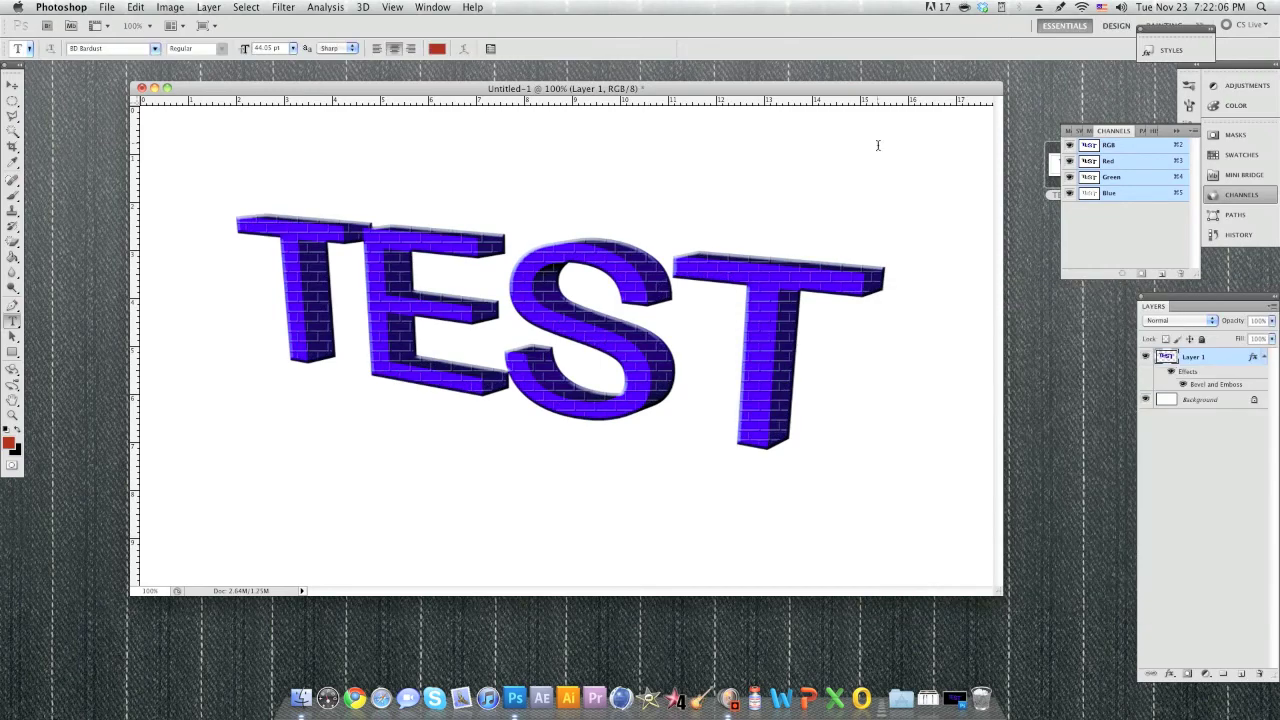
mouse_move(350, 89)
mouse_down()
mouse_move(344, 129)
mouse_move(353, 80)
mouse_up()
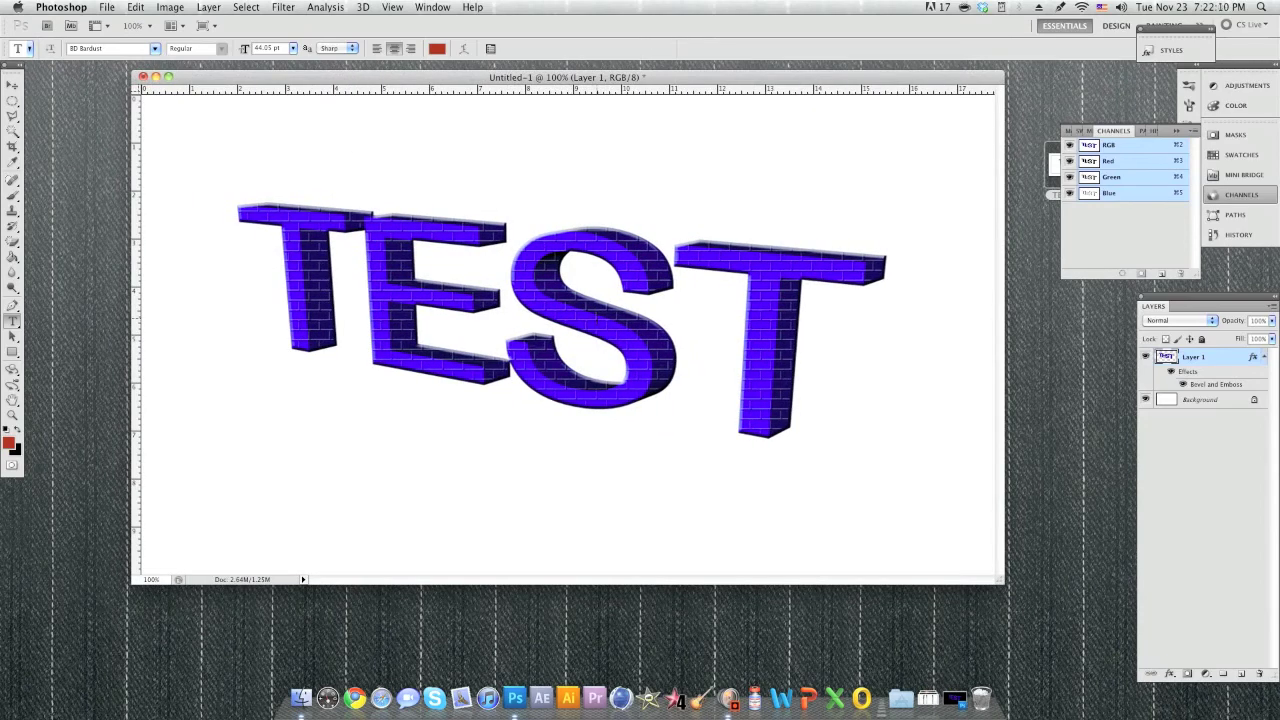